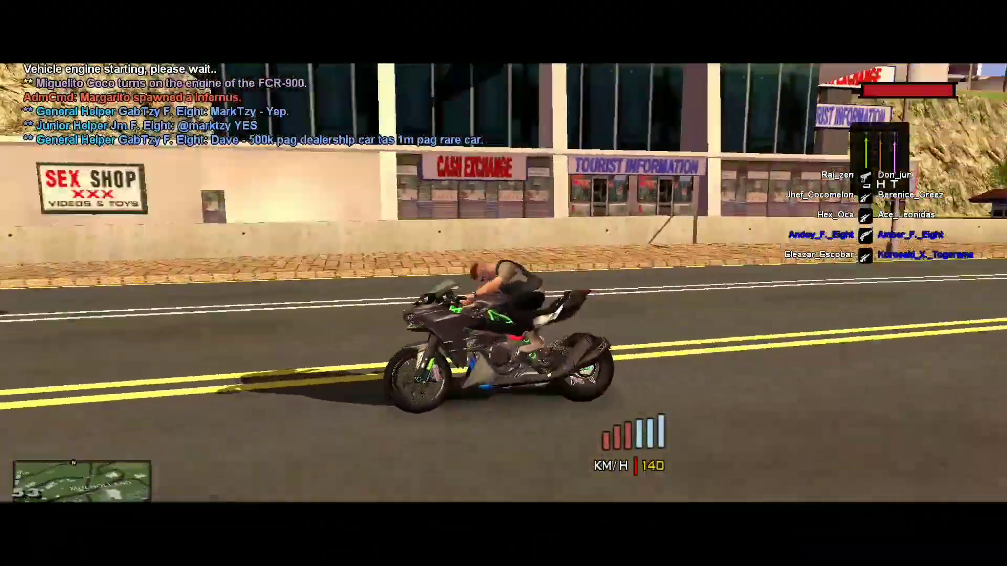
Ride the modded Kawasaki H2 past the gas station and keep it at speed down the street.
key(d)
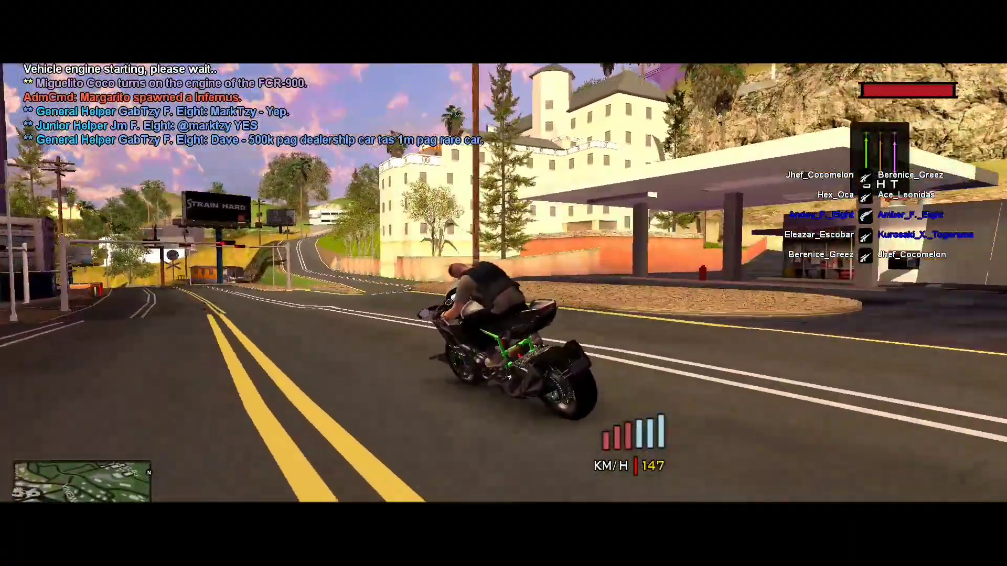
key(w)
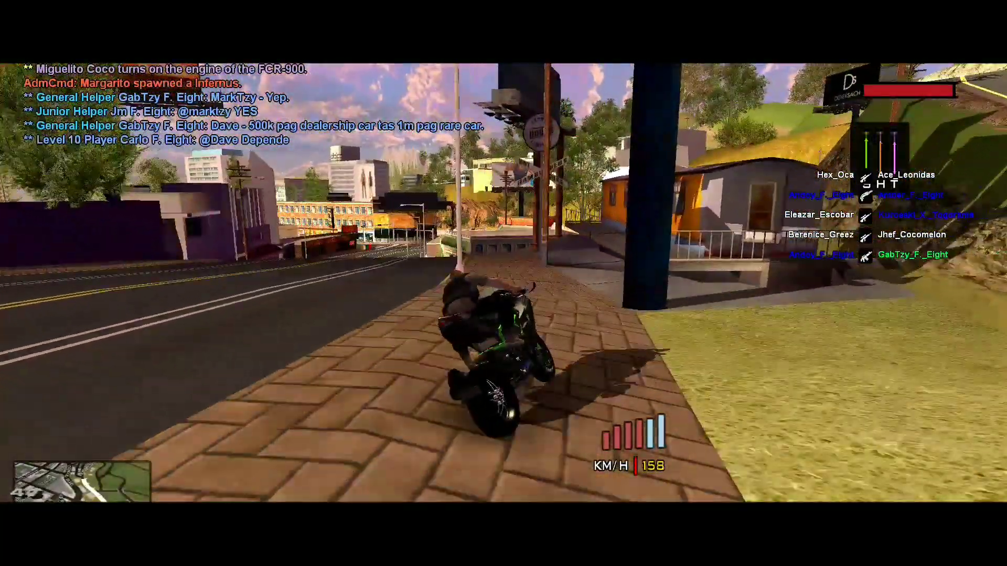
key(w)
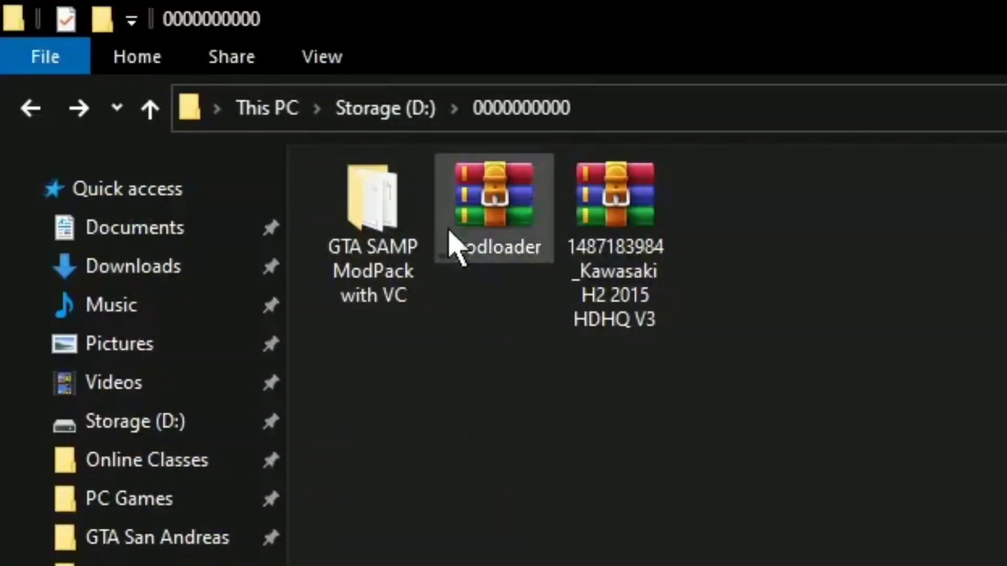
double_click(266, 148)
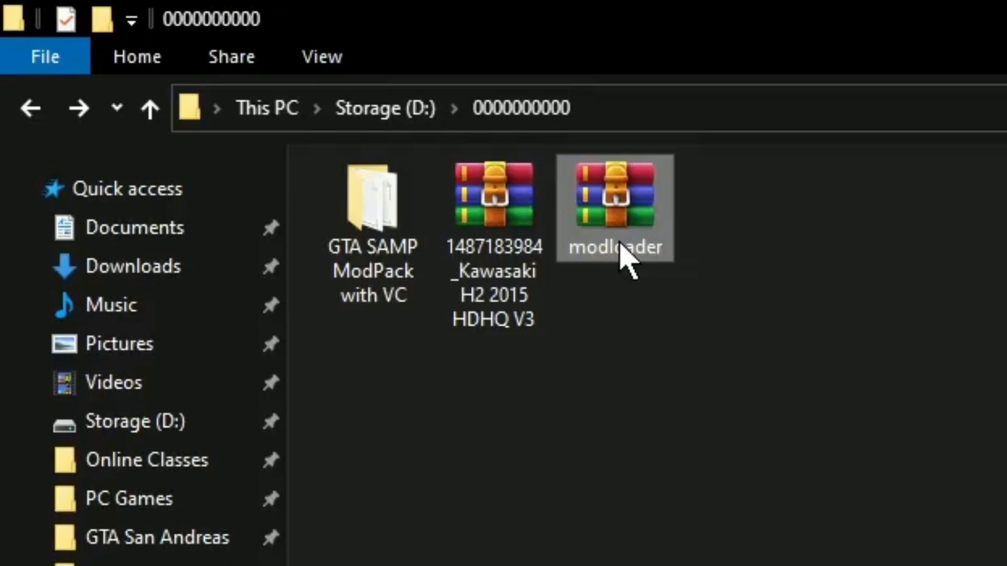
click(519, 291)
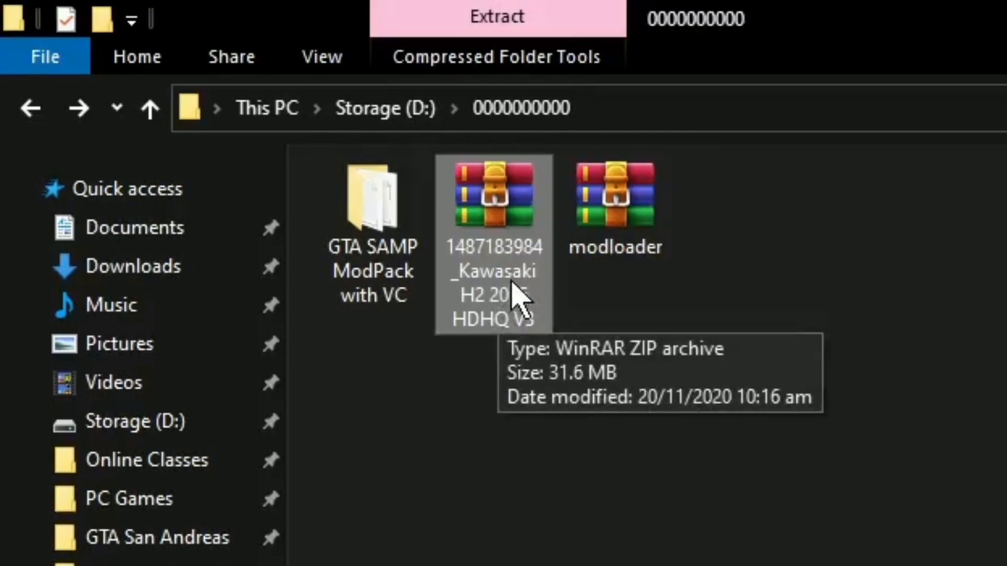
click(596, 225)
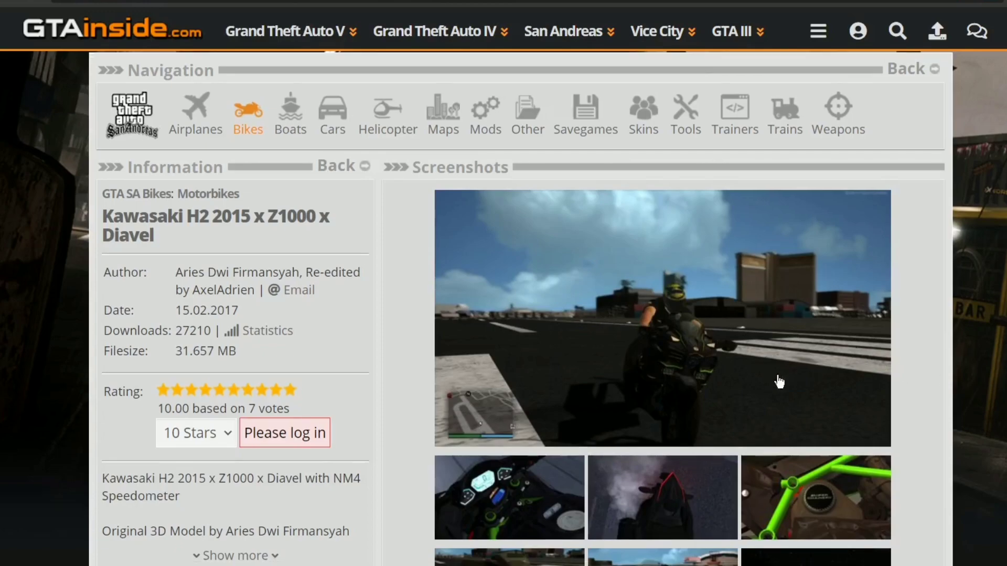
scroll(721, 400, down, 3)
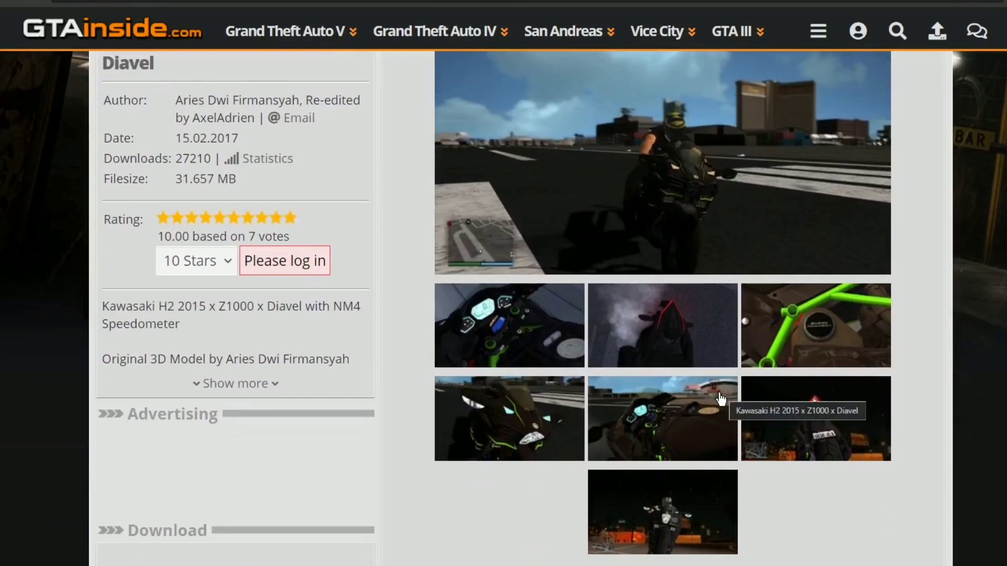
scroll(802, 399, up, 3)
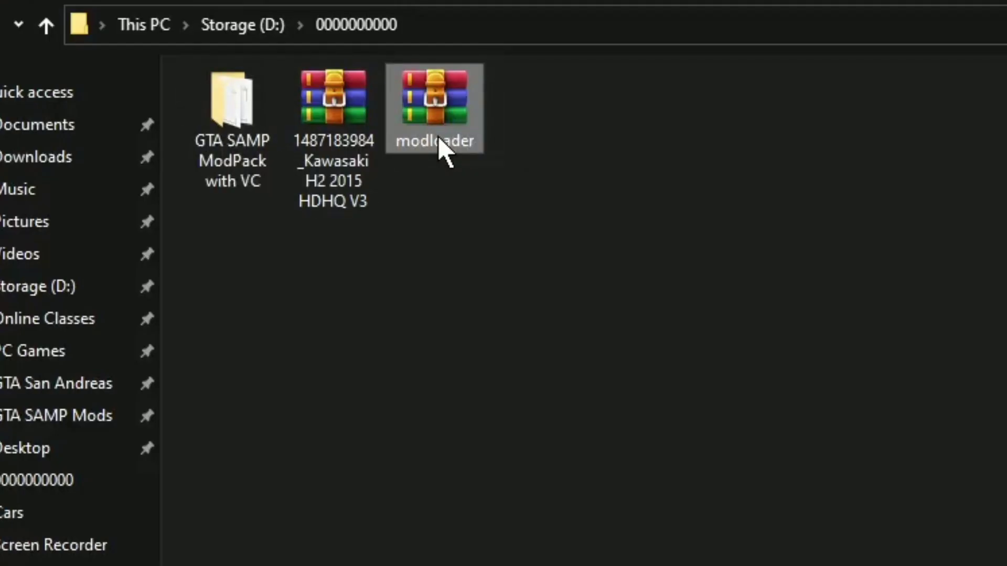
Extract the modloader archive into a modloader folder and open it.
right_click(439, 141)
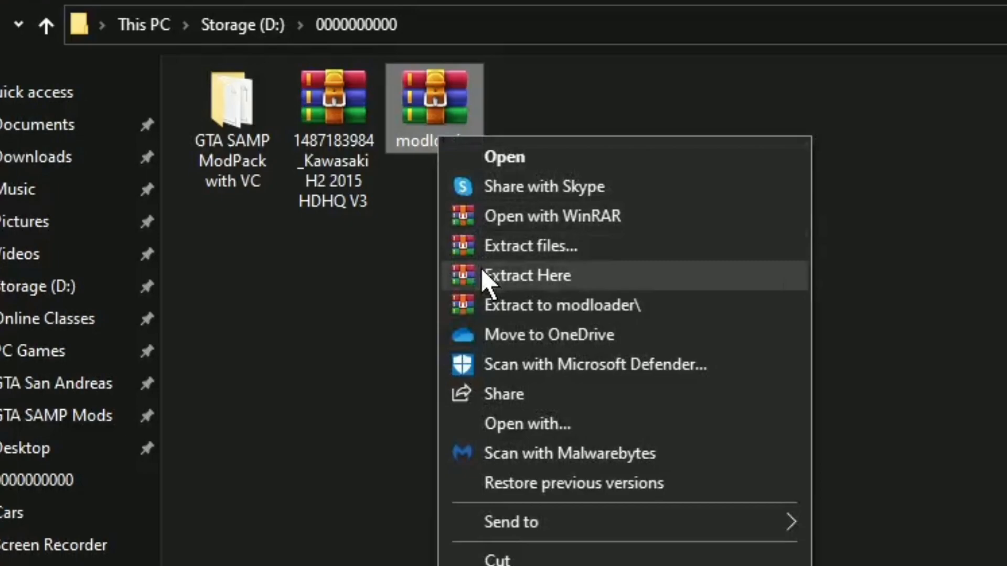
click(487, 304)
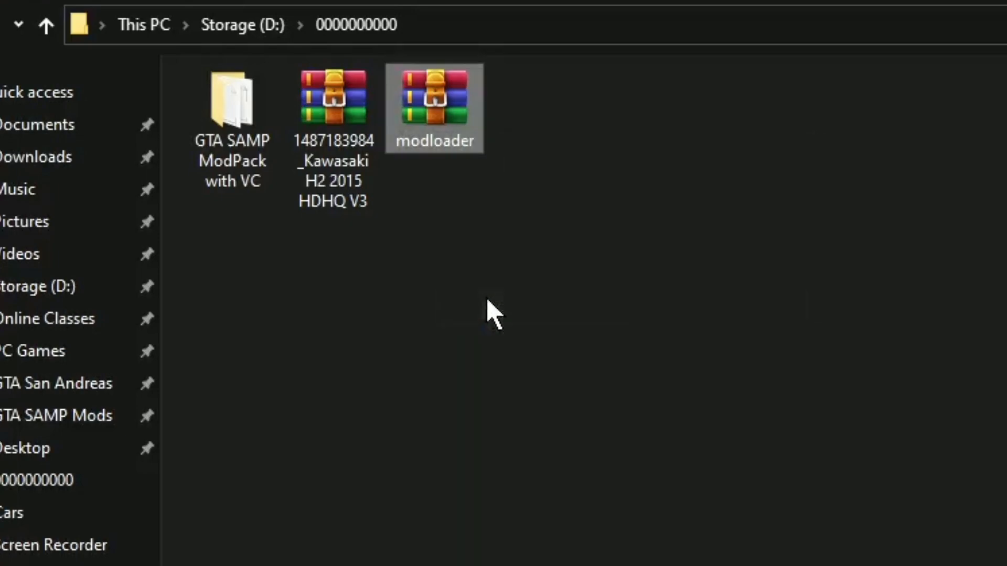
double_click(352, 151)
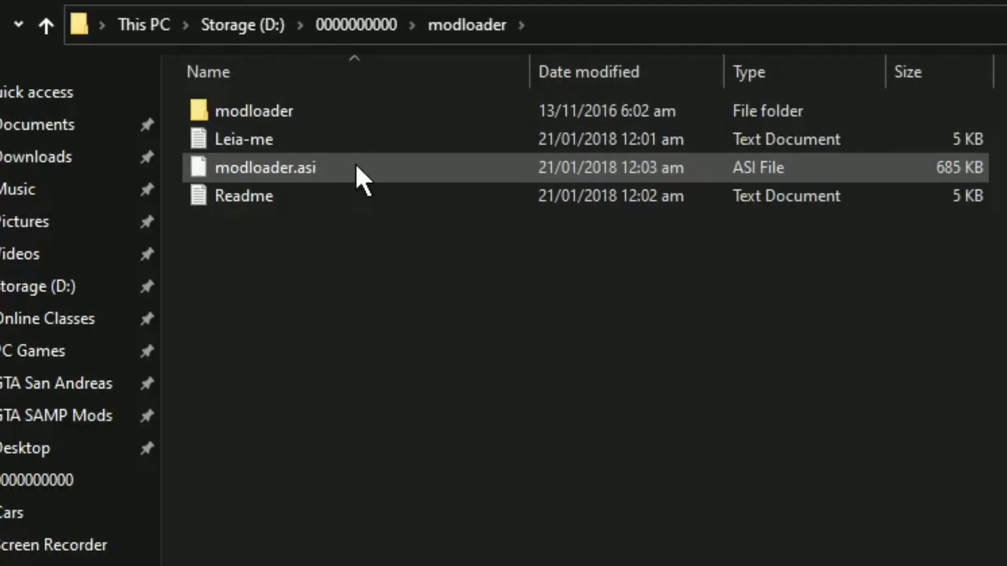
click(418, 172)
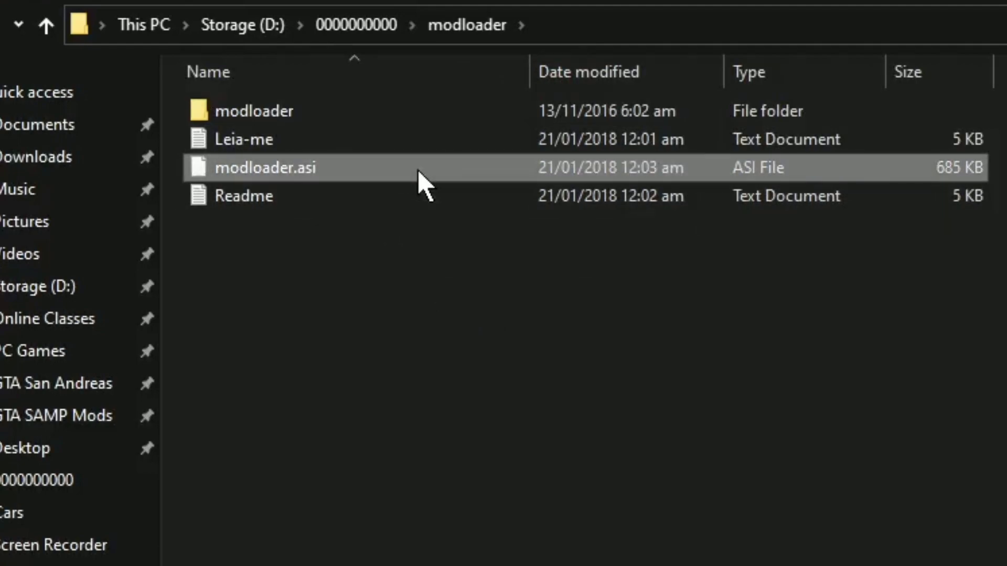
ctrl+click(426, 120)
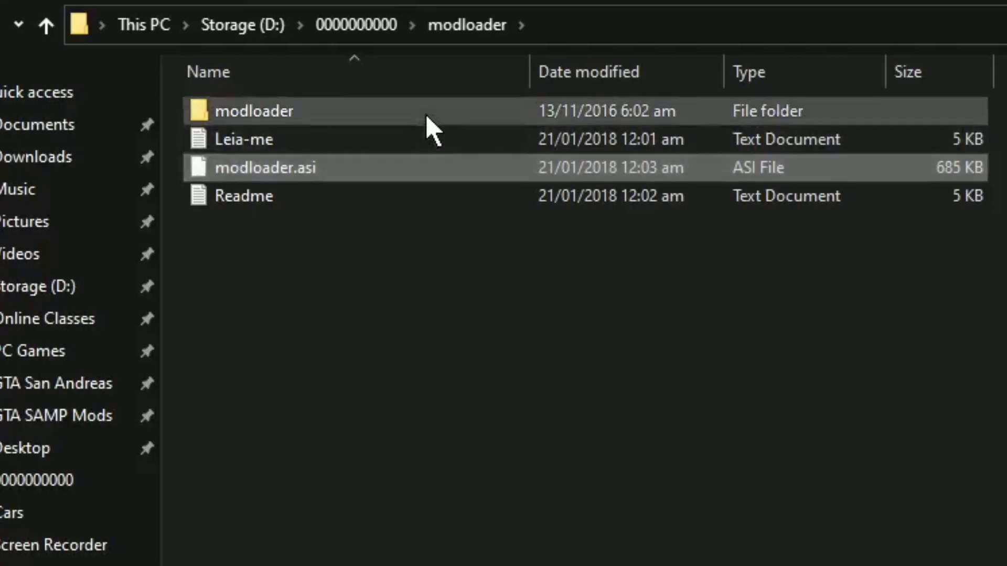
right_click(467, 174)
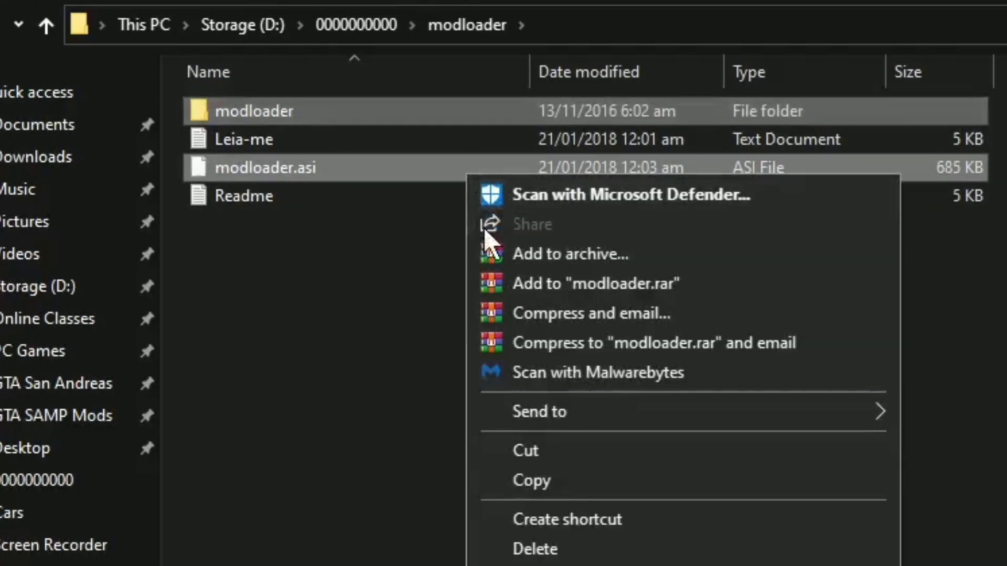
click(564, 478)
key(BackSpace)
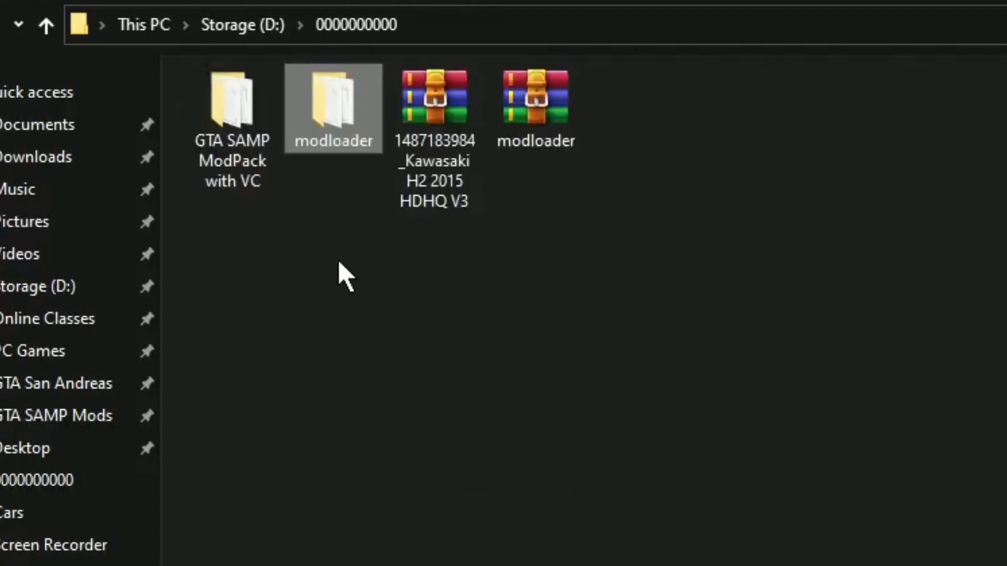
Paste the modloader files into GTA SAMP ModPack with VC, replacing the 35 same-named files, and check the result.
double_click(250, 146)
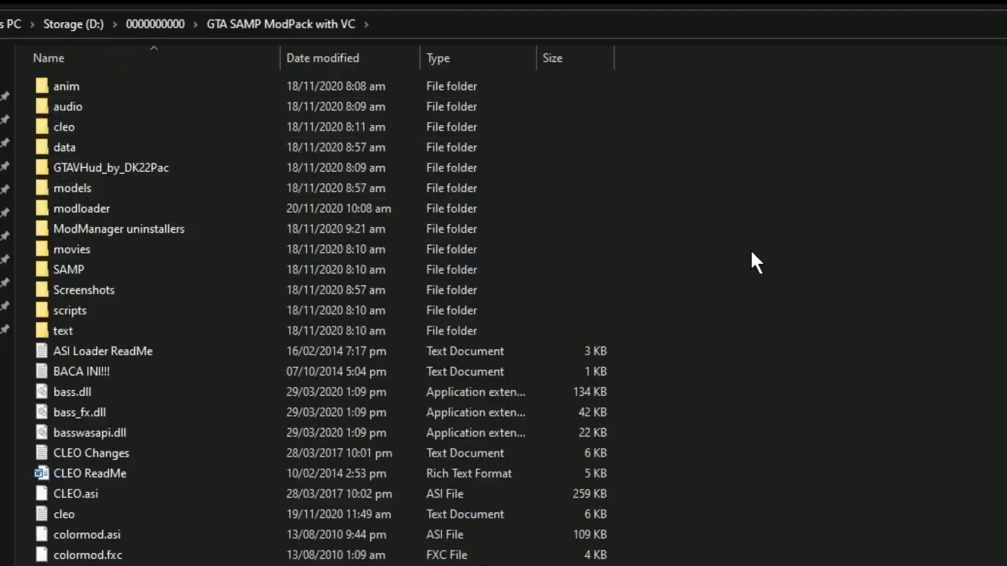
right_click(730, 250)
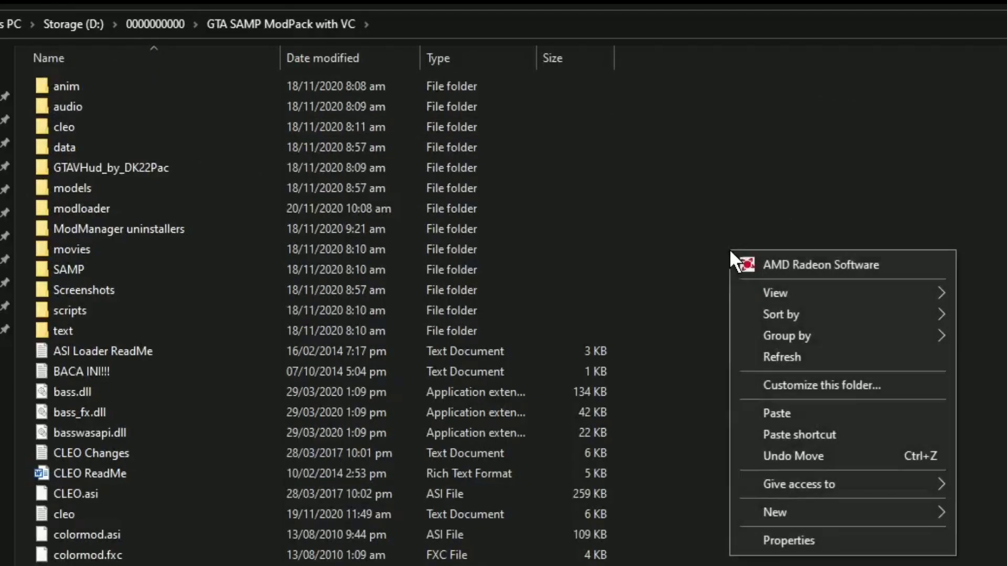
click(791, 413)
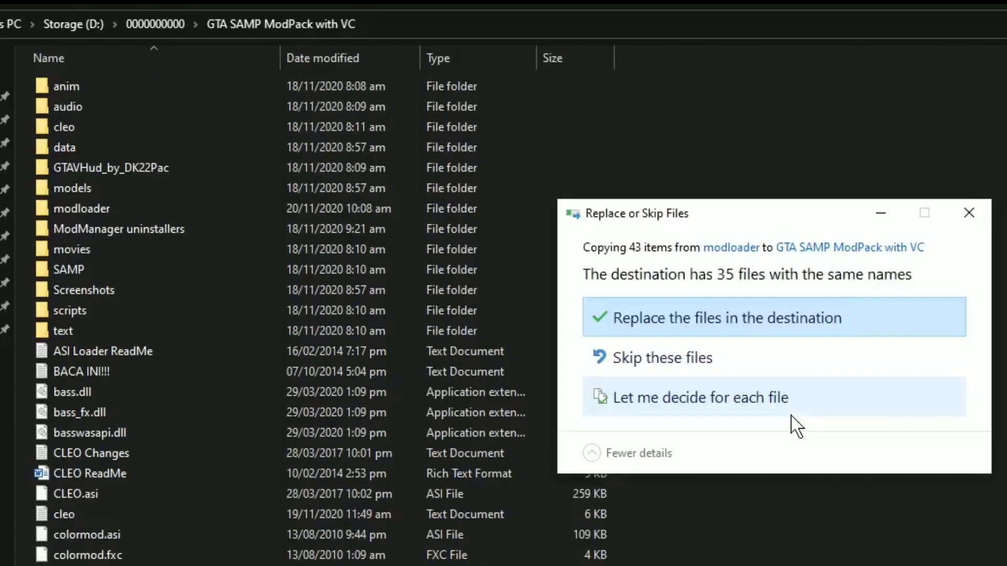
click(757, 317)
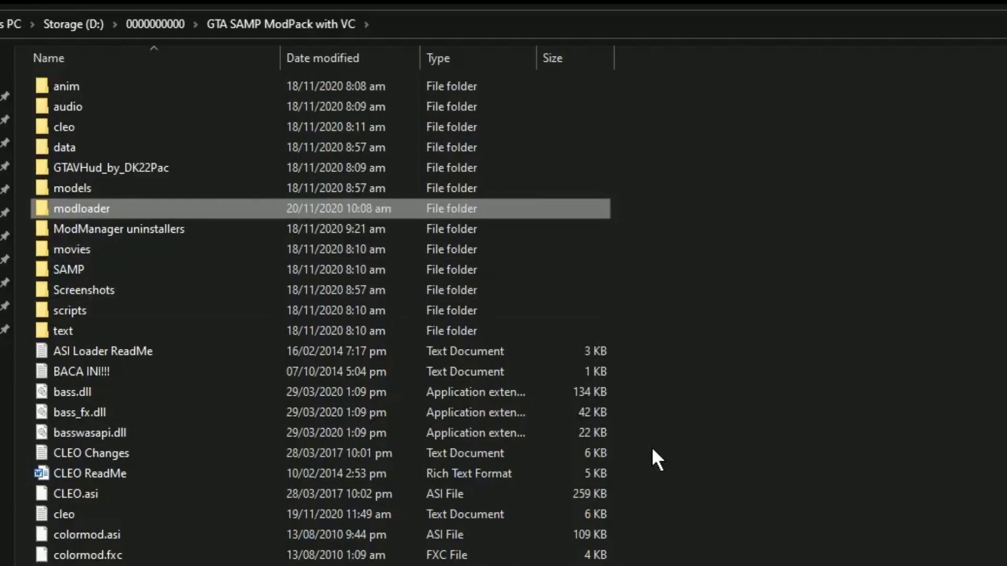
double_click(463, 213)
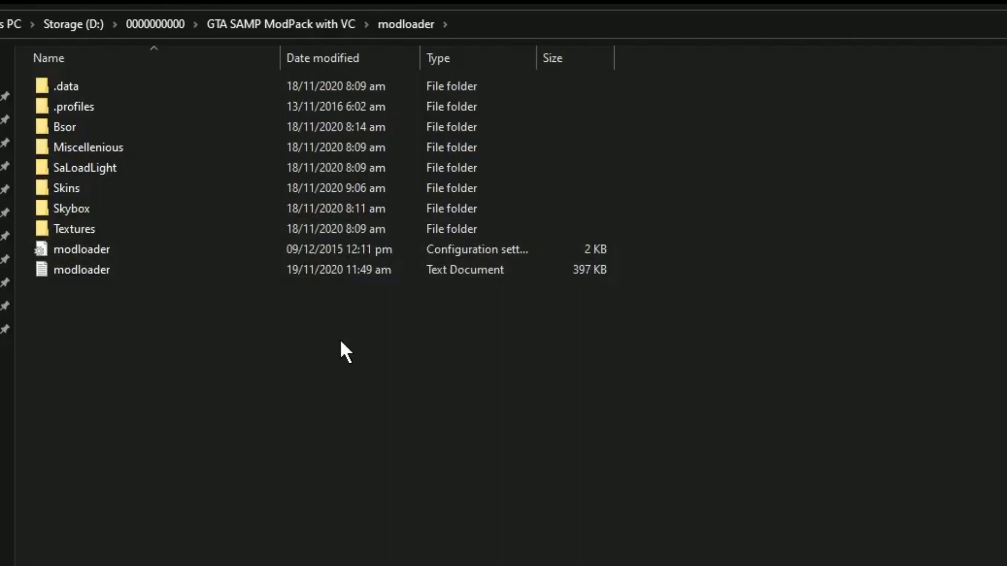
key(alt+Left)
key(alt+Left)
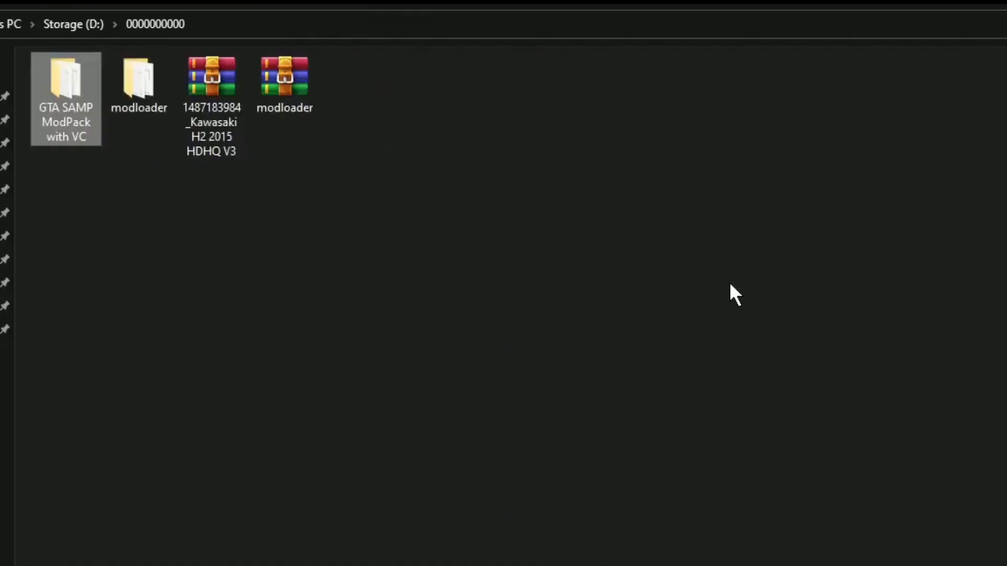
Unpack the Kawasaki H2 2015 HDHQ V3 archive into its own folder with WinRAR.
click(222, 146)
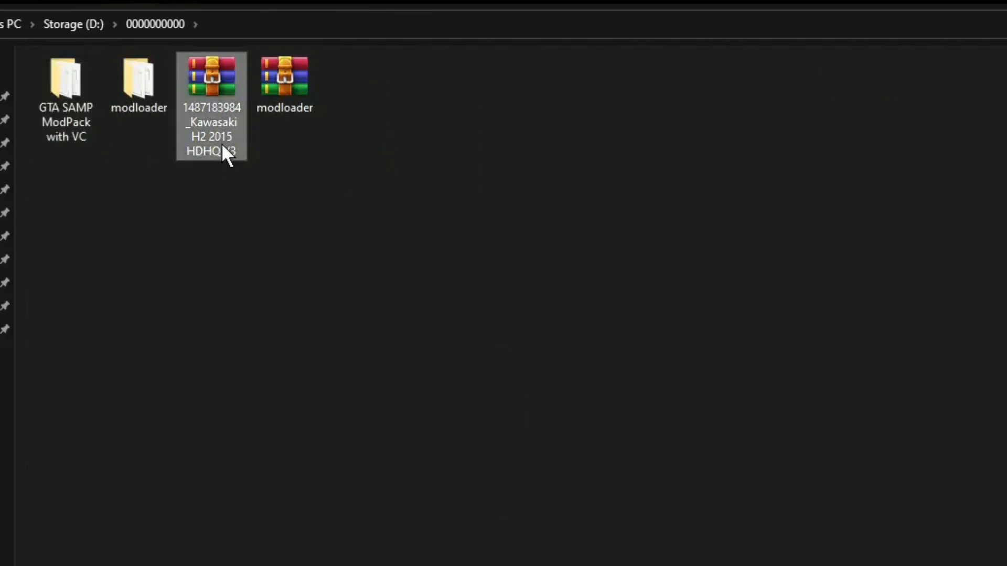
right_click(219, 107)
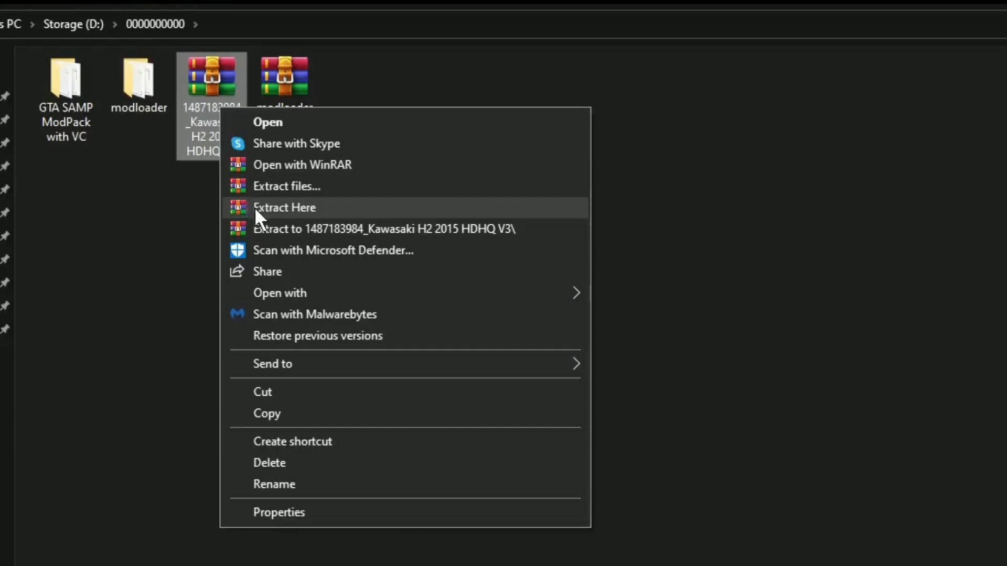
click(260, 228)
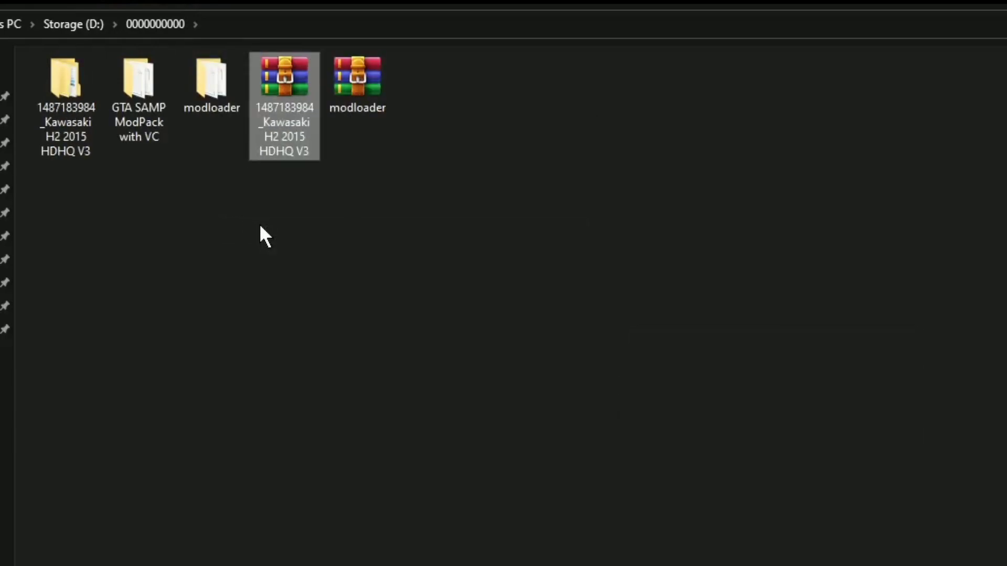
Review the extracted mod's fcr900 files and its Sound !!! and Screenshot folders.
double_click(64, 128)
double_click(143, 89)
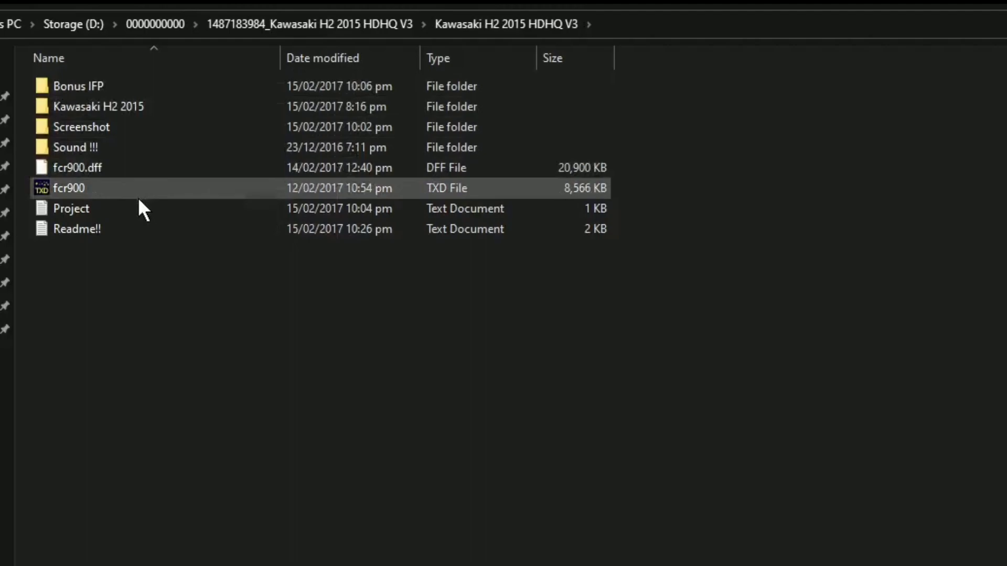
click(146, 172)
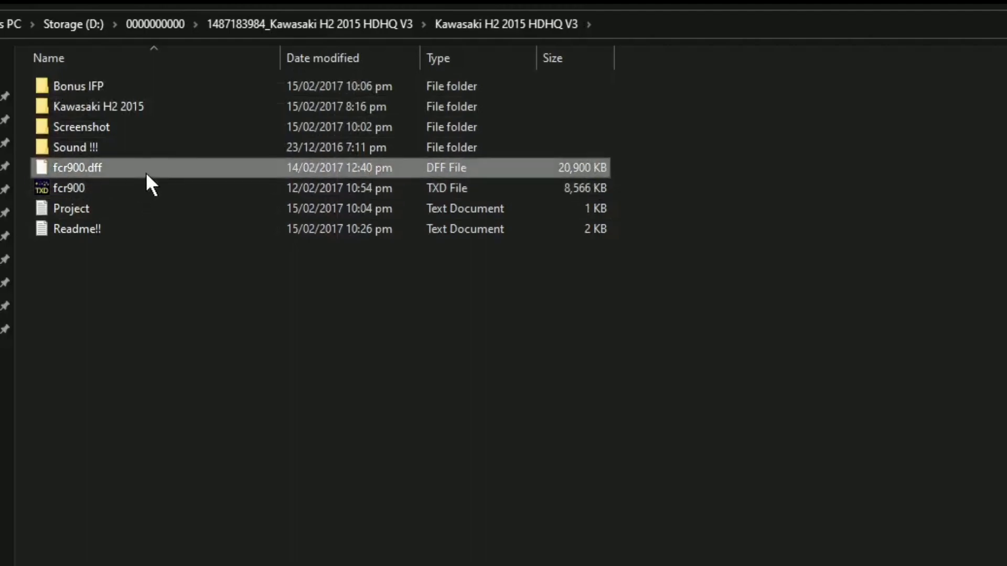
click(145, 185)
click(165, 171)
double_click(175, 147)
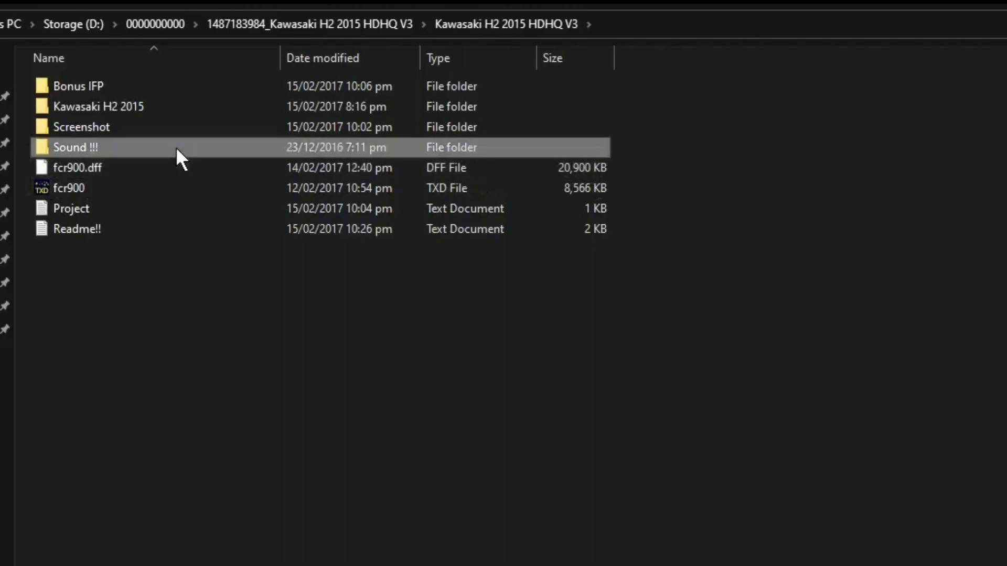
key(alt+Left)
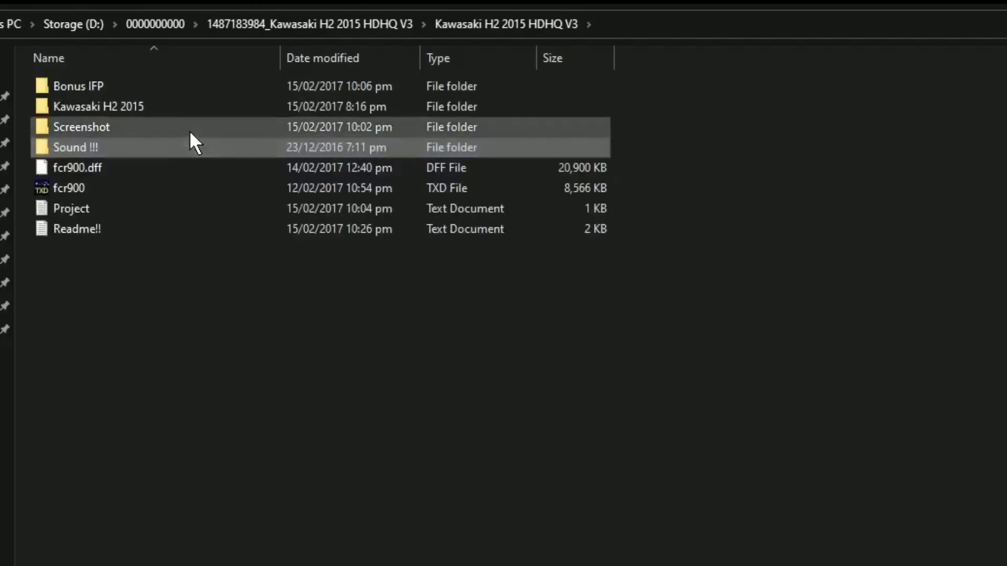
double_click(190, 131)
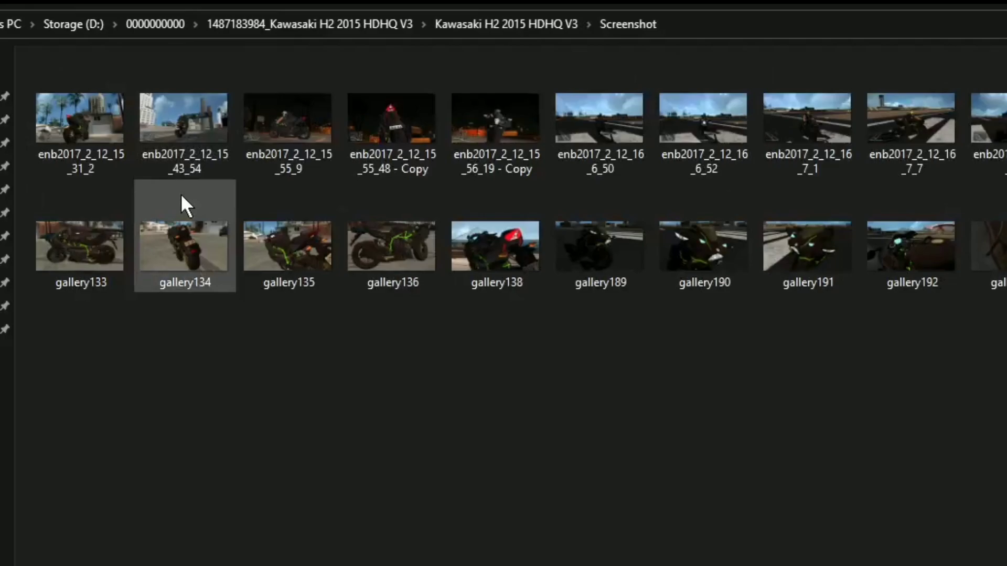
key(alt+Left)
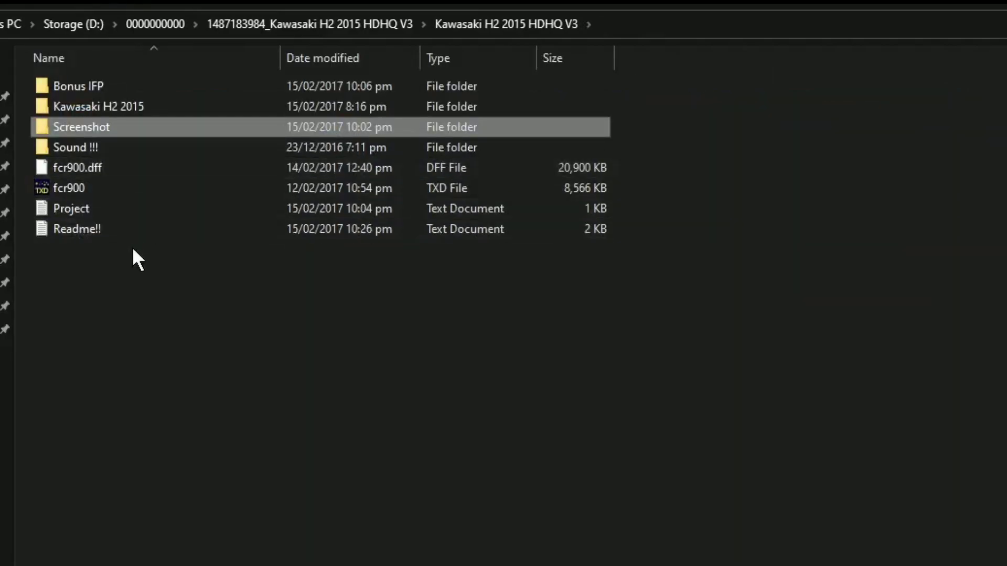
key(alt+Left)
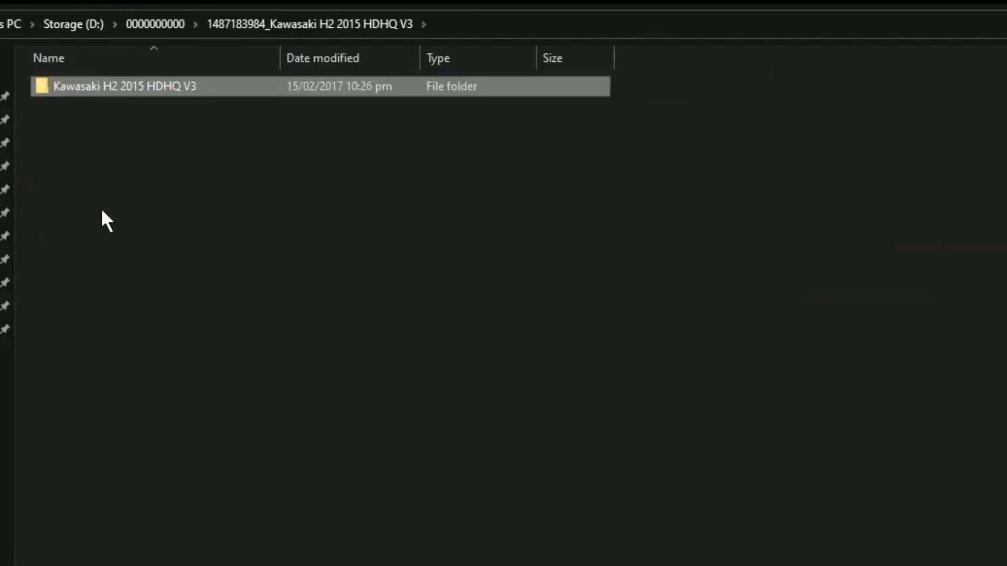
right_click(225, 91)
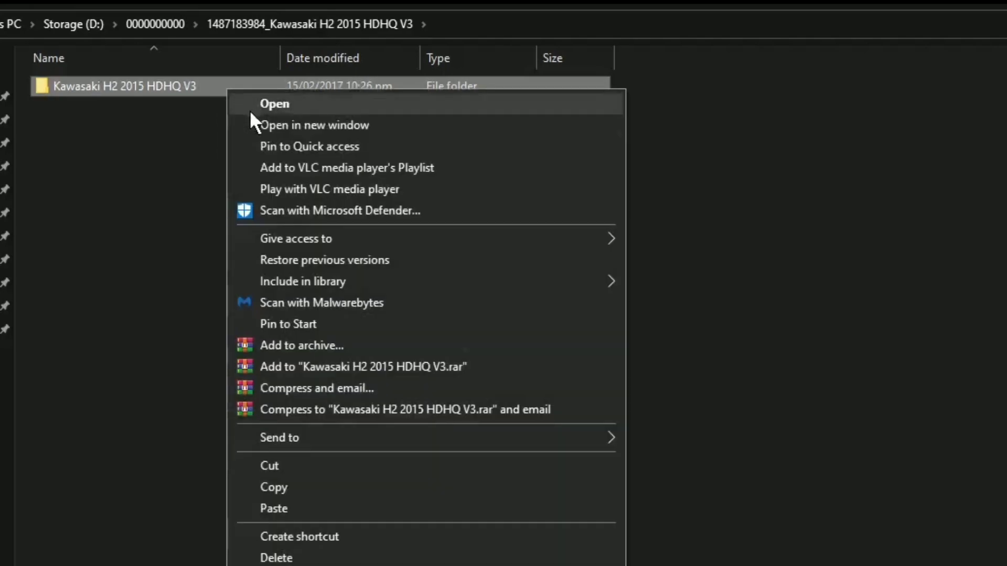
click(332, 487)
key(alt+Left)
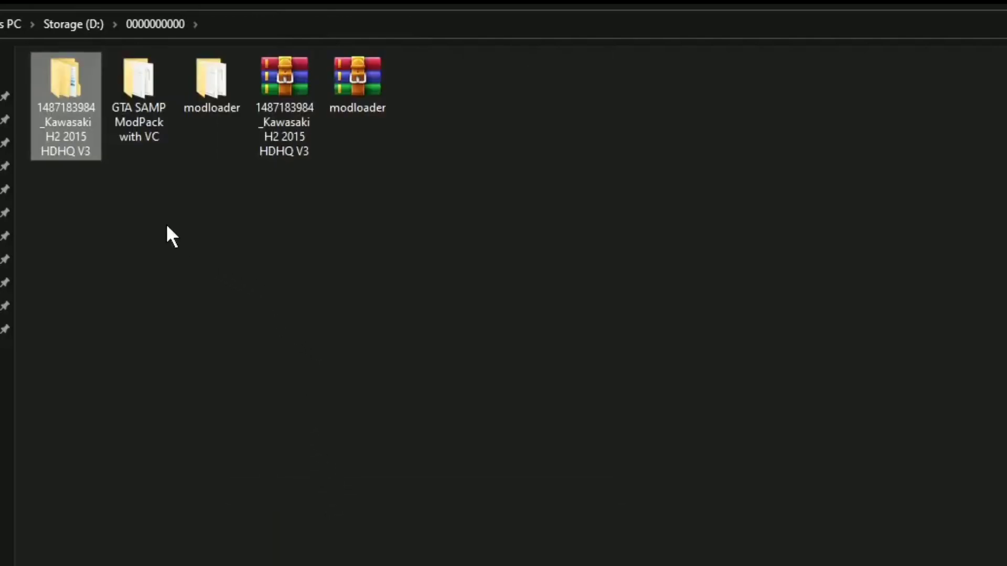
Inside GTA SAMP ModPack with VC\modloader, create a folder named Motors and open it.
double_click(146, 126)
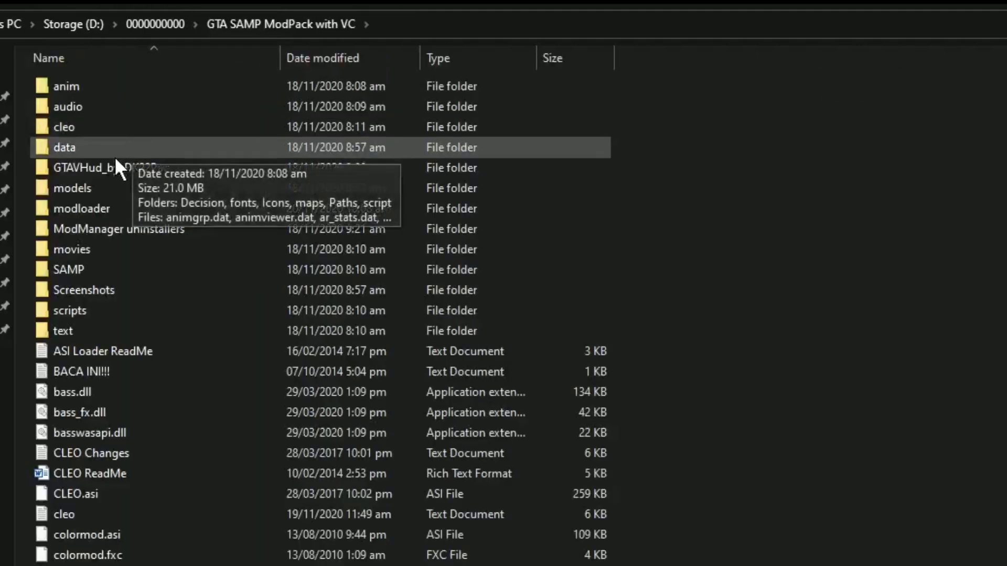
double_click(128, 206)
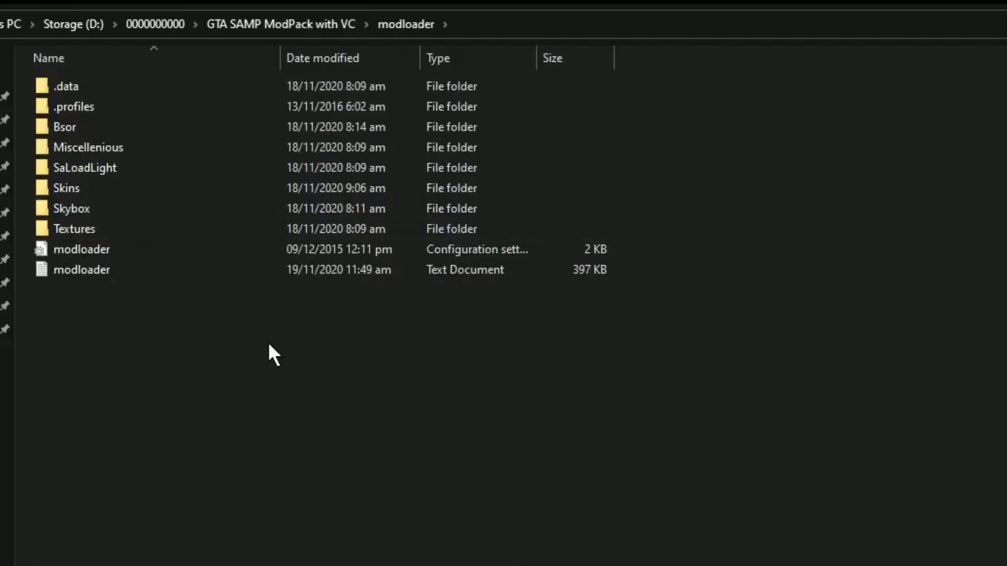
right_click(287, 326)
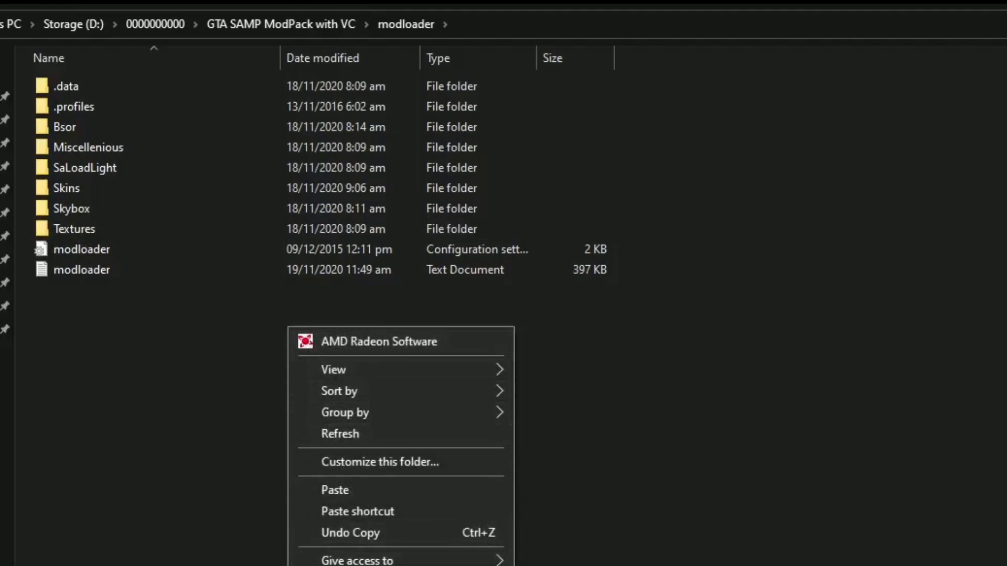
key(ctrl+shift+n)
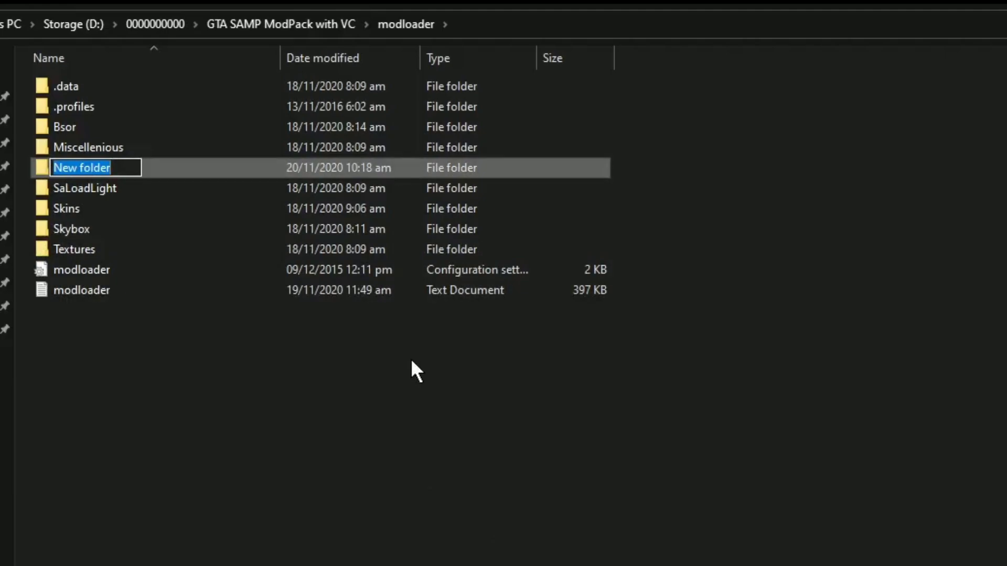
text(Moo)
key(BackSpace)
text(t)
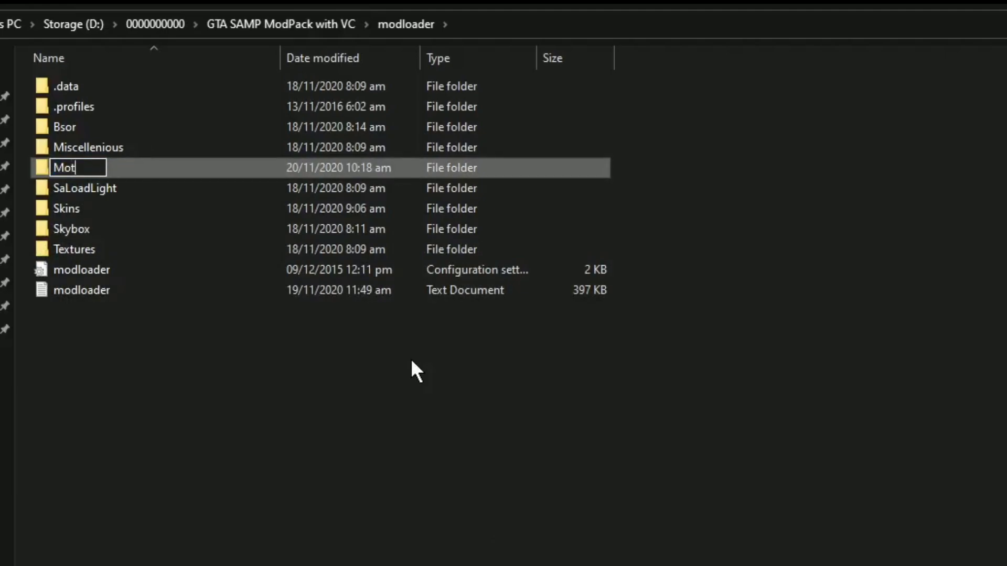
text(ors)
key(Return)
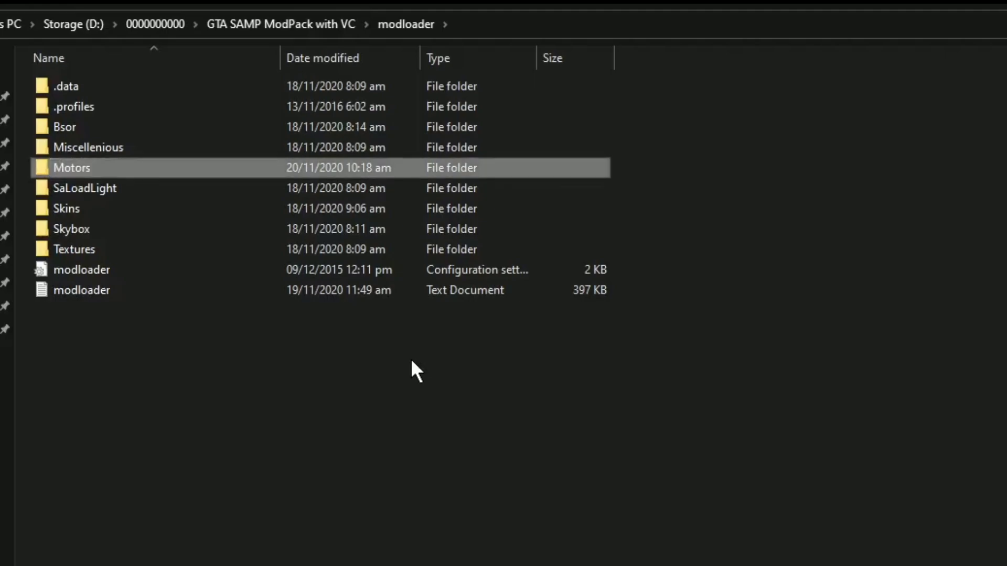
key(Return)
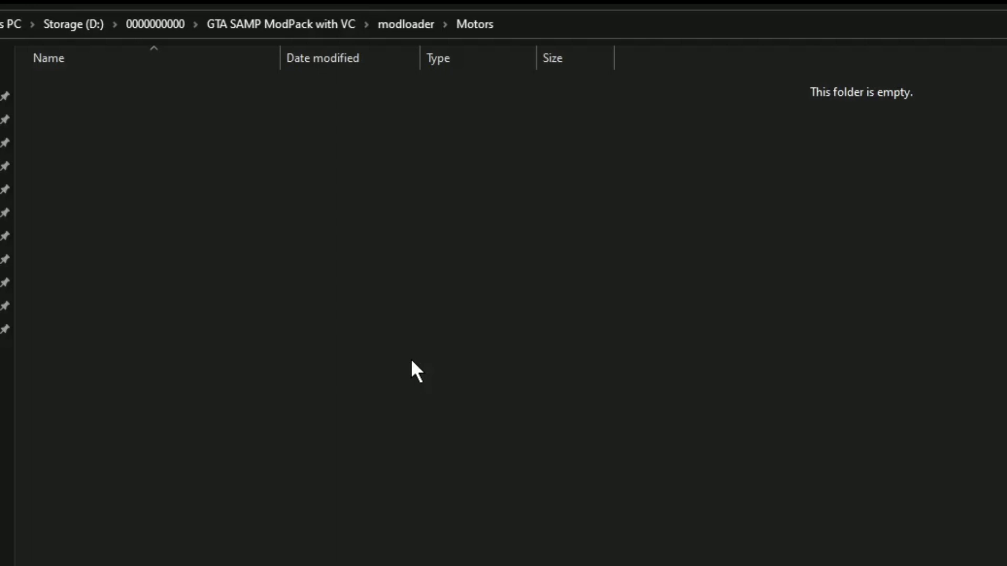
Paste the Kawasaki H2 2015 HDHQ V3 folder into Motors and open it.
right_click(247, 156)
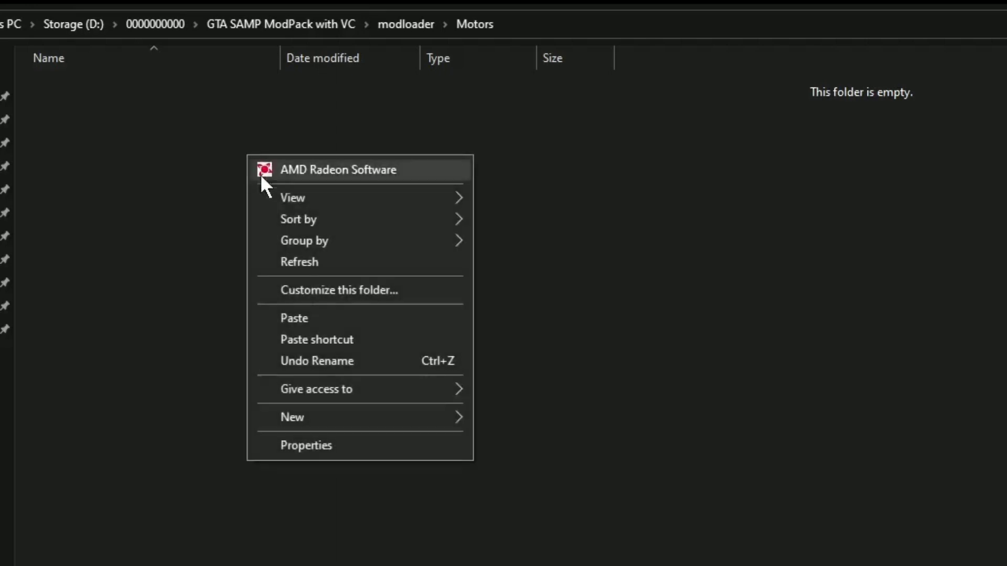
click(295, 317)
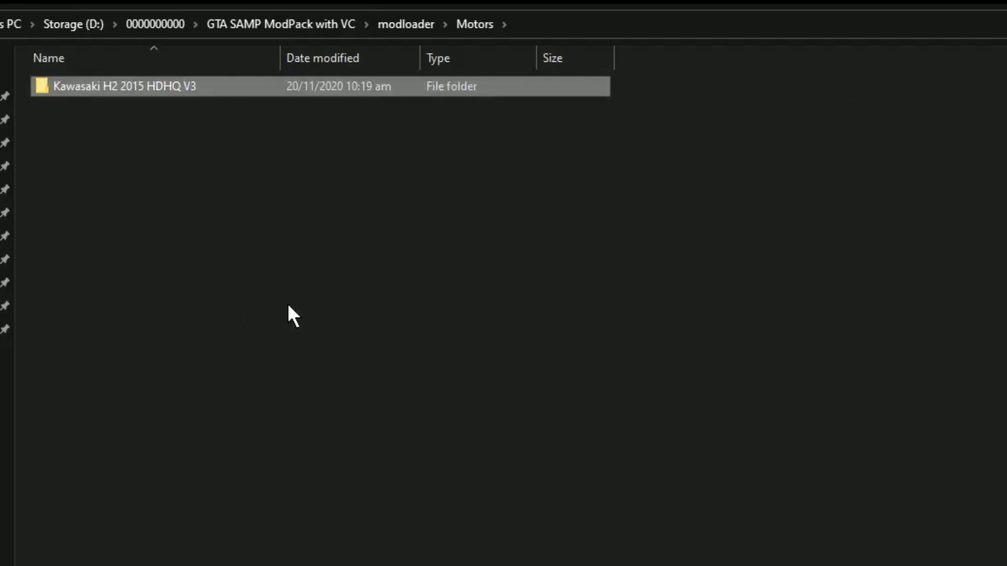
double_click(218, 86)
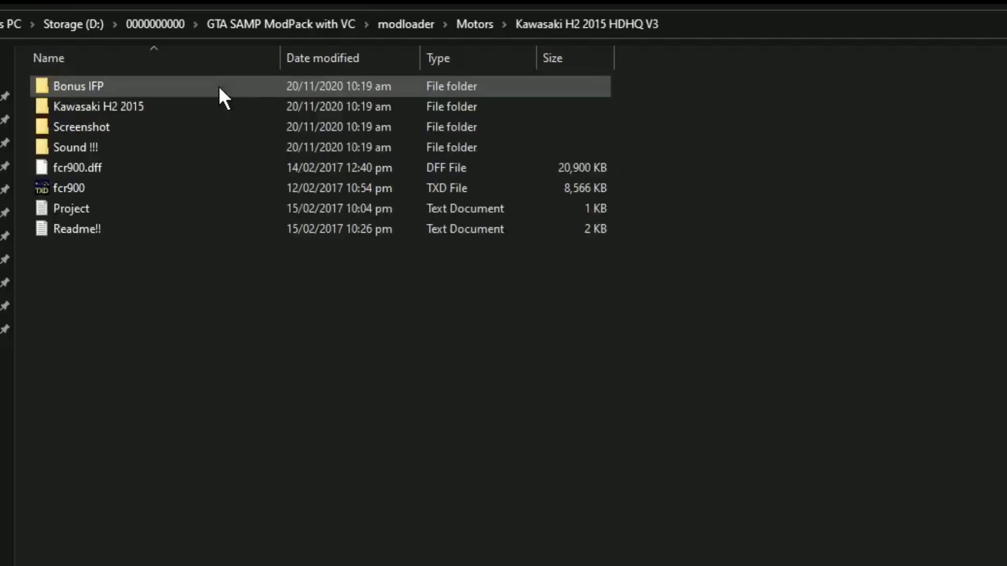
Rename fcr900.dff and the fcr900 texture file to nrg500.
click(201, 170)
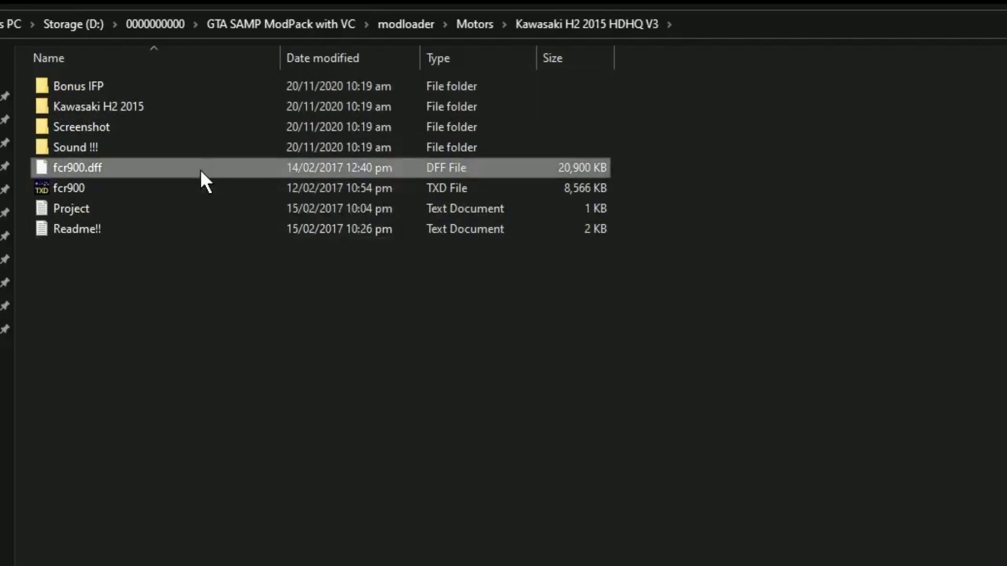
ctrl+click(230, 188)
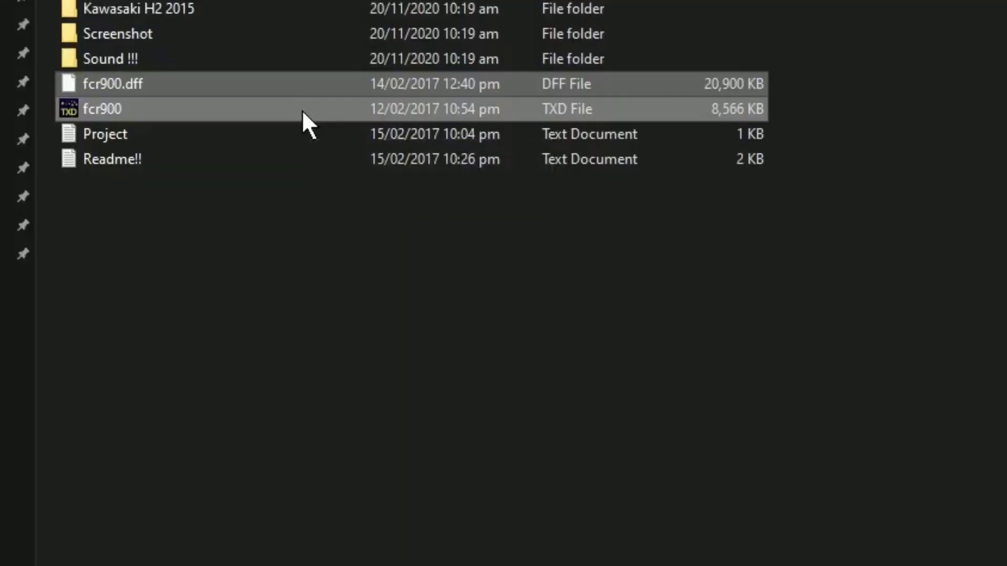
right_click(303, 111)
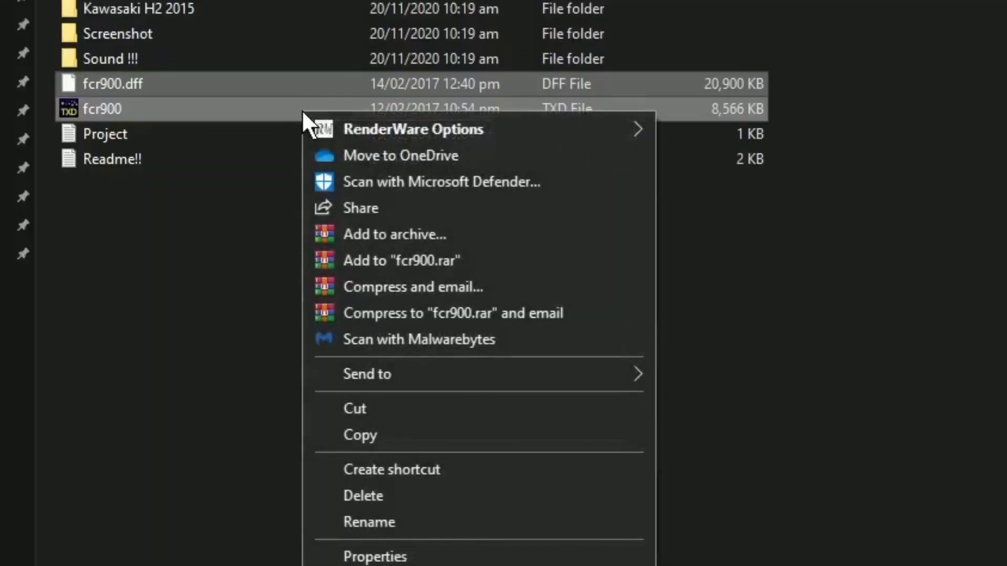
click(410, 521)
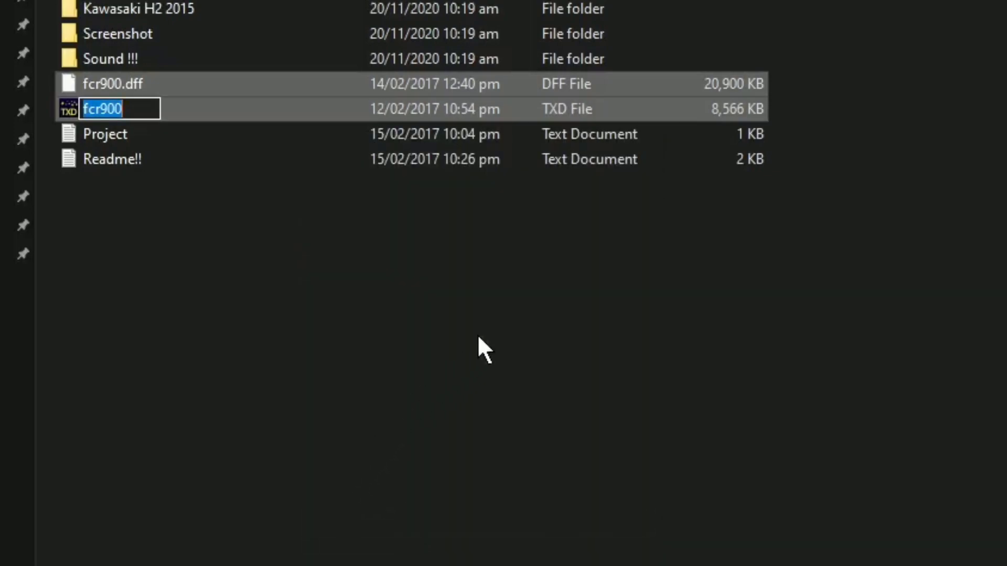
text(nrg500)
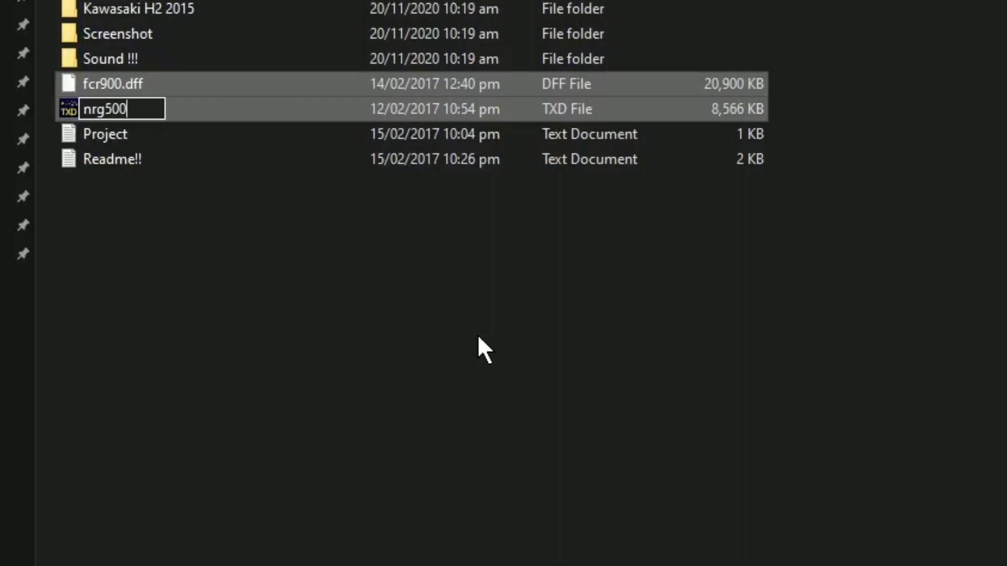
key(Return)
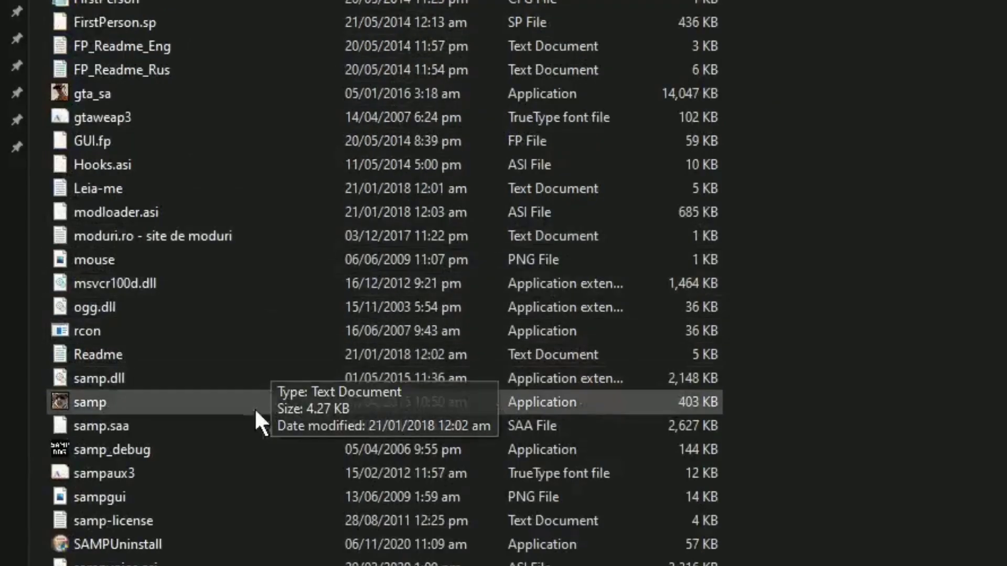
click(240, 407)
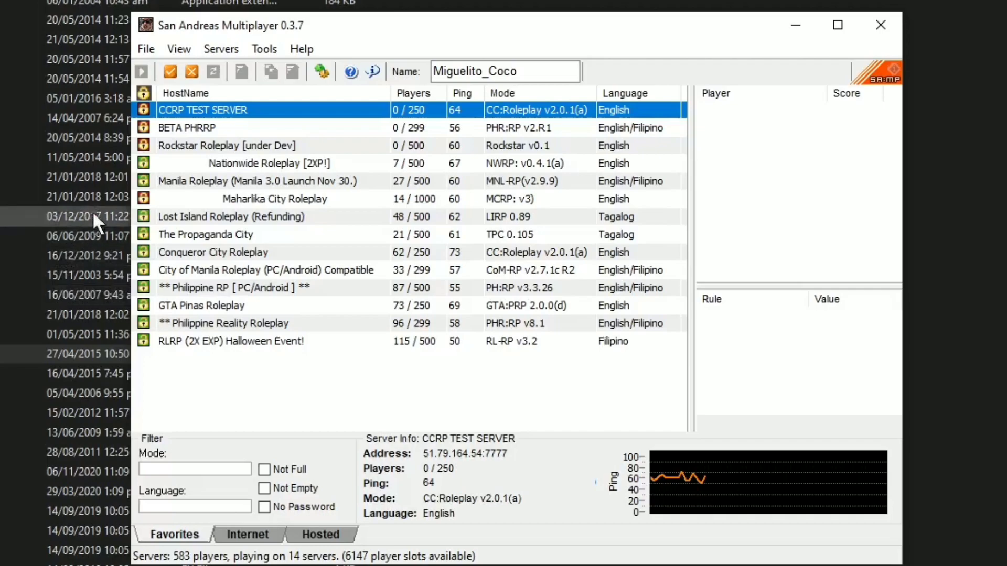
click(327, 77)
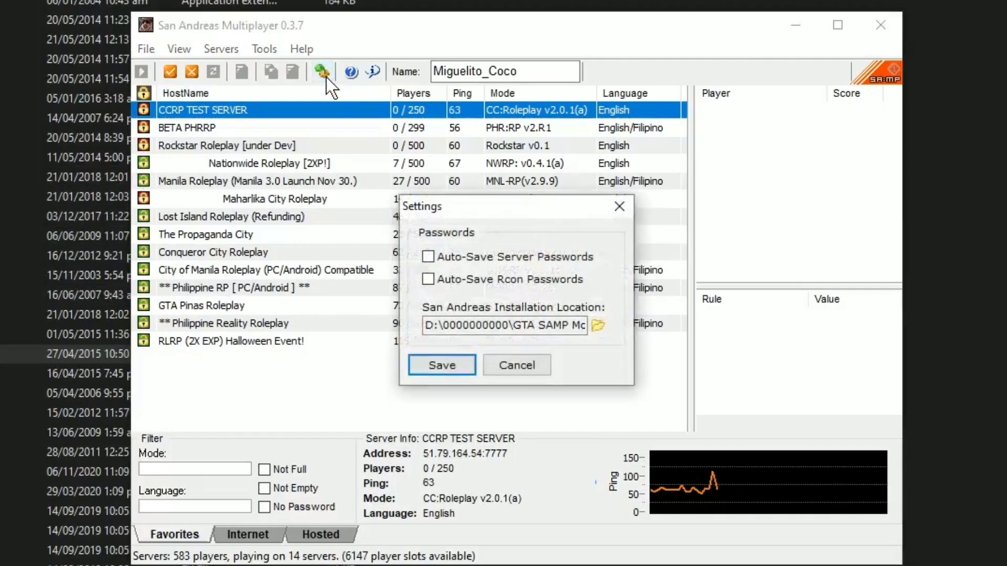
click(600, 325)
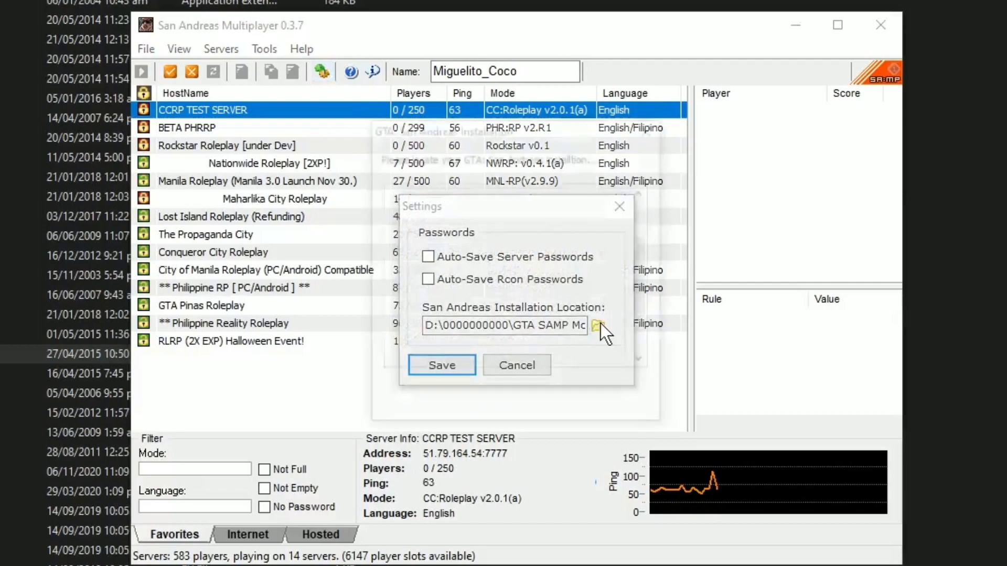
click(410, 358)
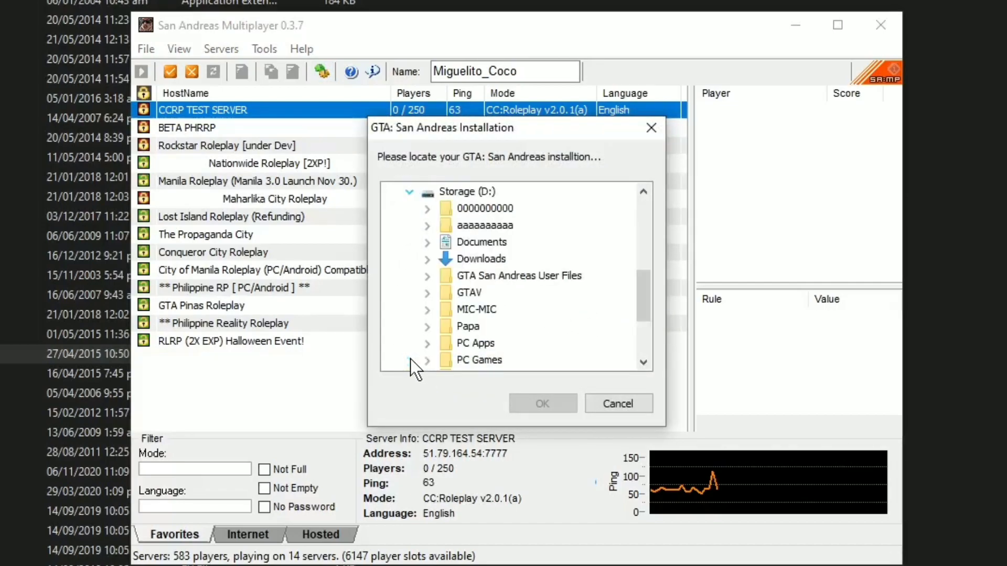
click(428, 209)
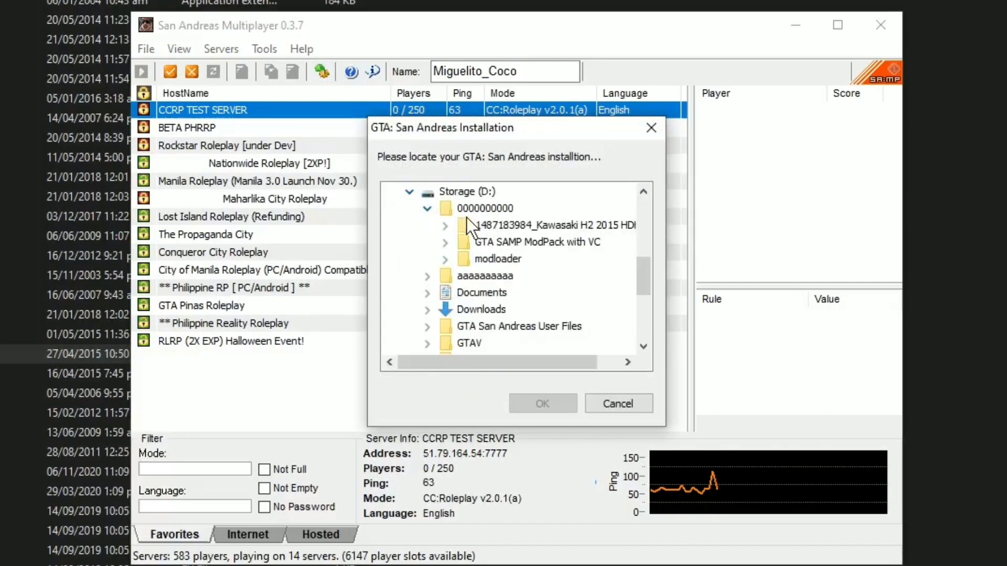
click(481, 242)
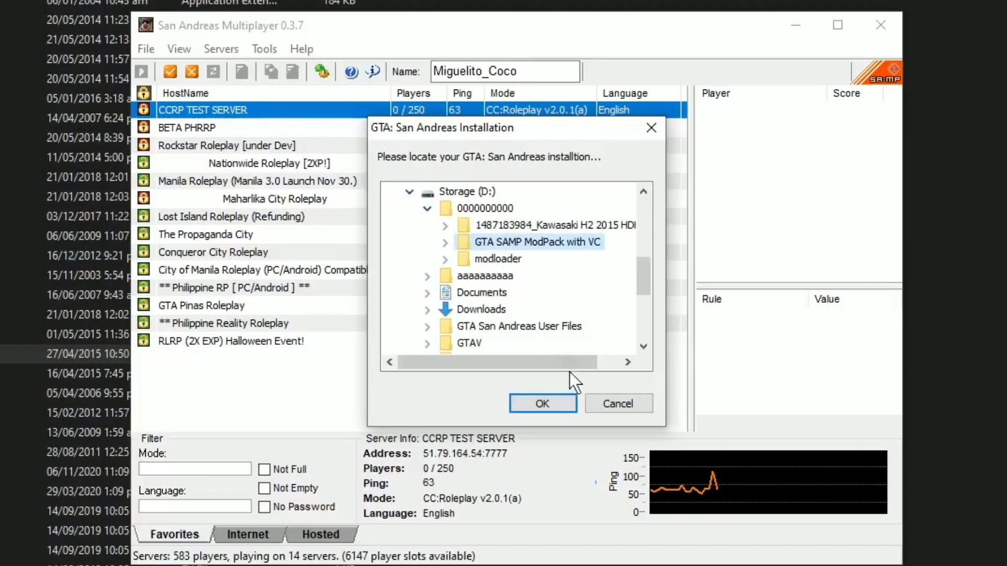
click(545, 405)
click(456, 366)
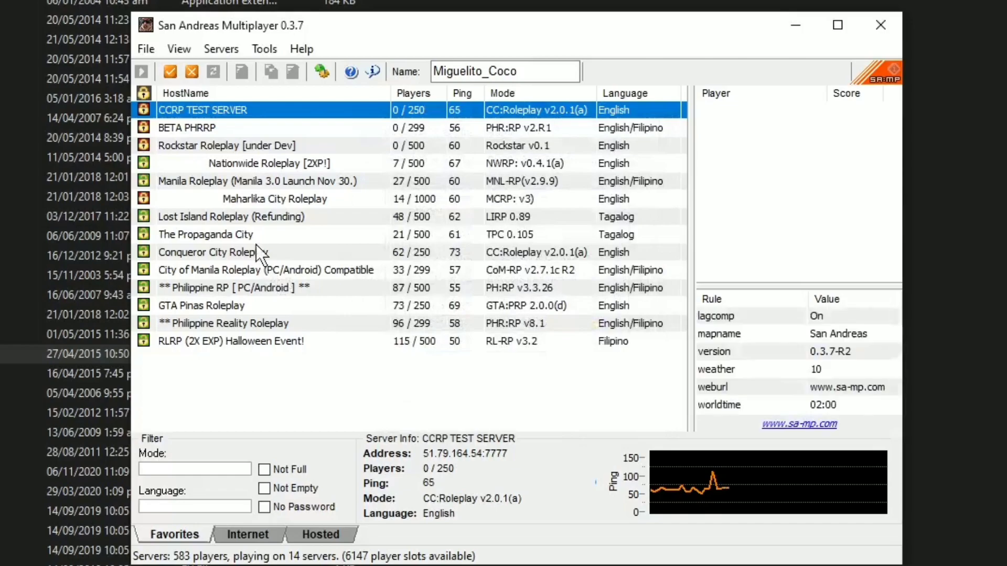
Connect to the Lost Island Roleplay server.
click(262, 216)
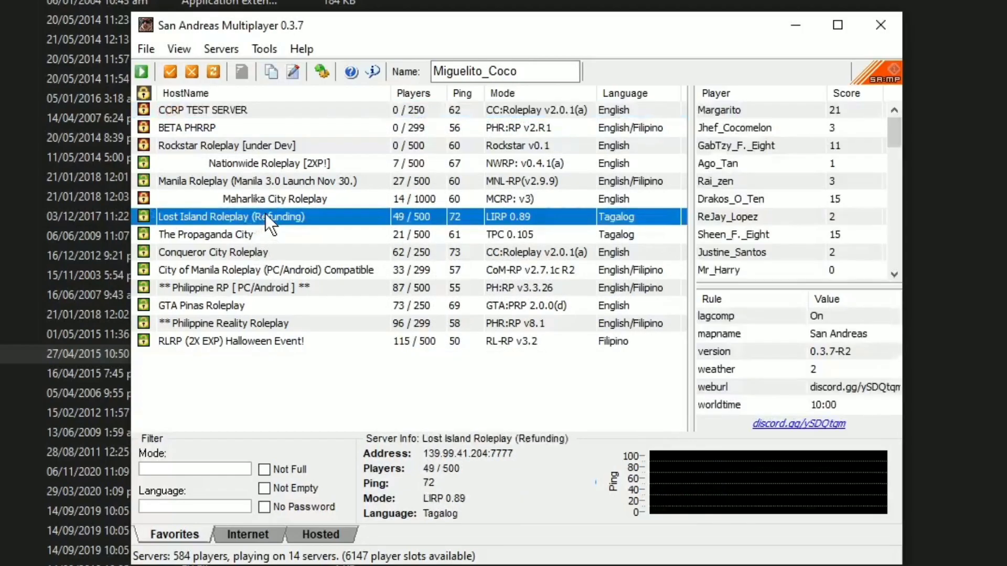
right_click(280, 217)
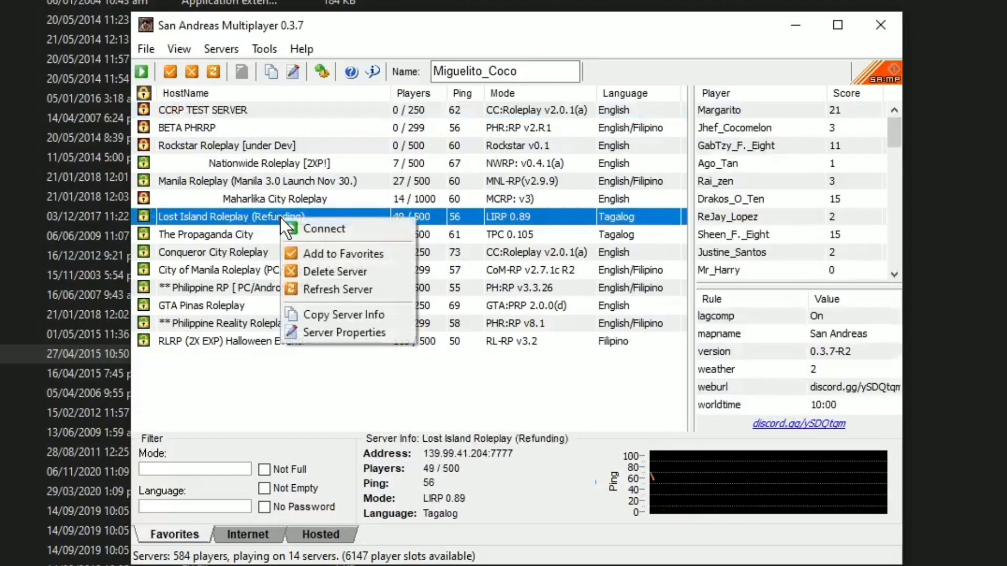
click(296, 235)
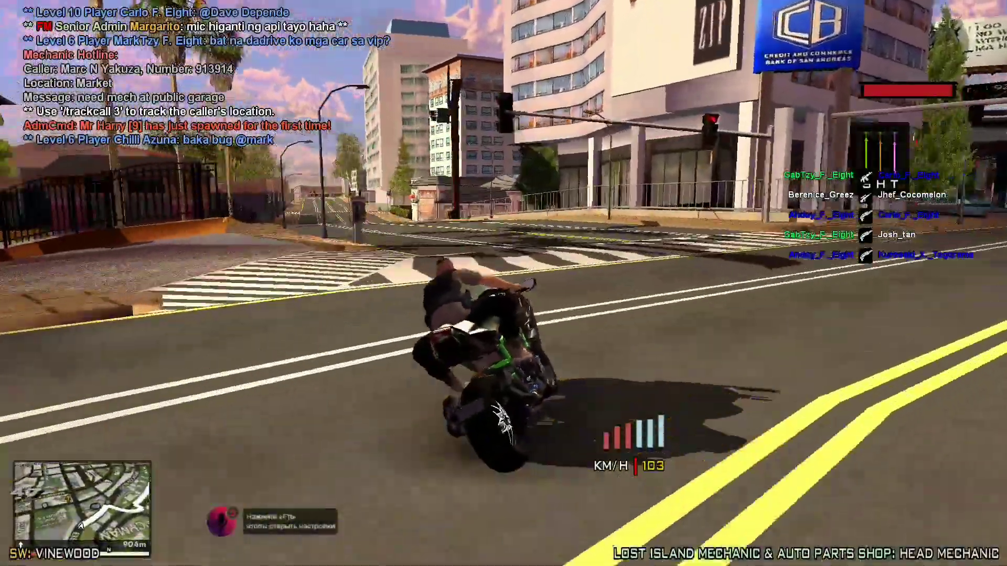
Ride the Kawasaki-skinned bike through intersections and onto the sidewalk, switching to side camera views.
key(a)
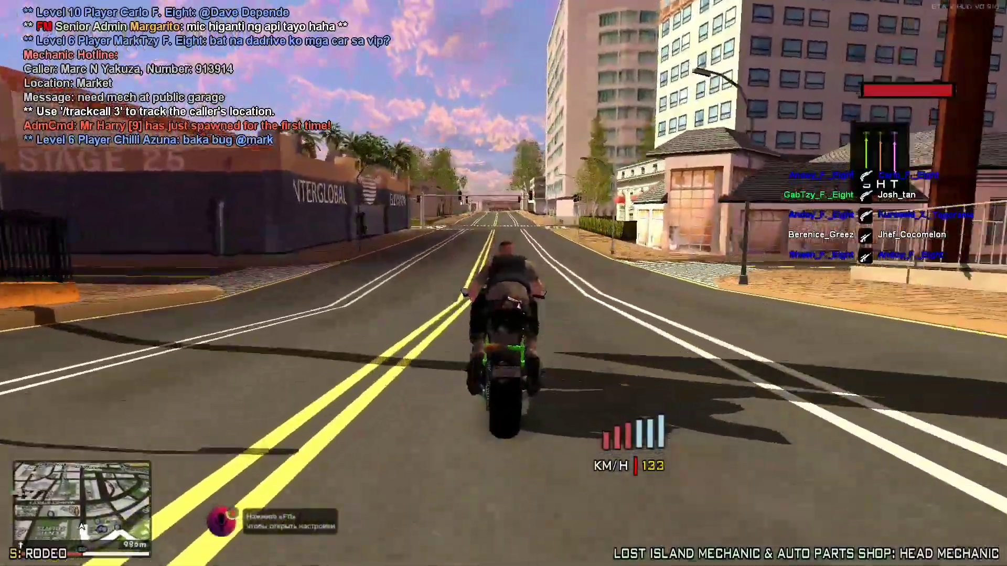
key(e)
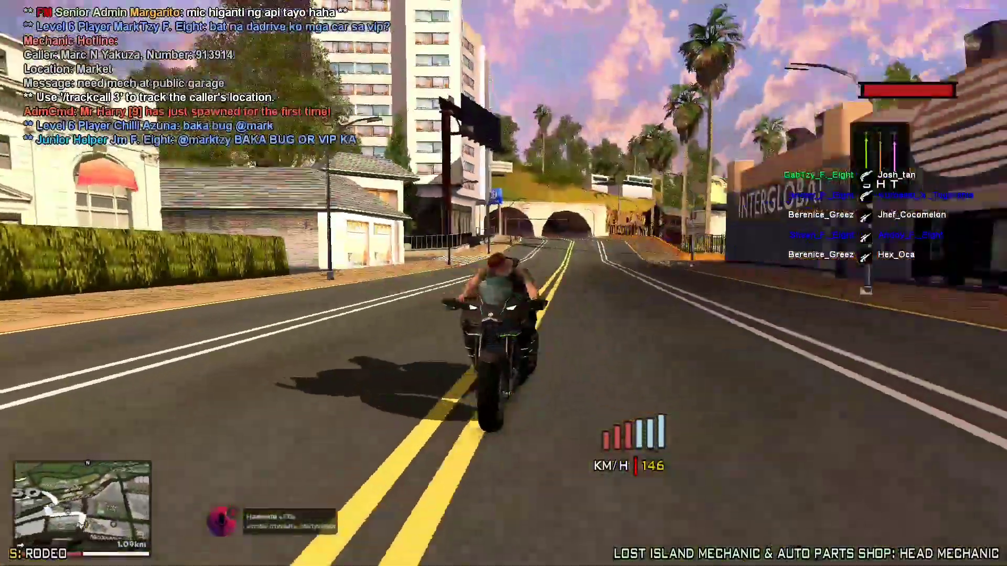
key(d)
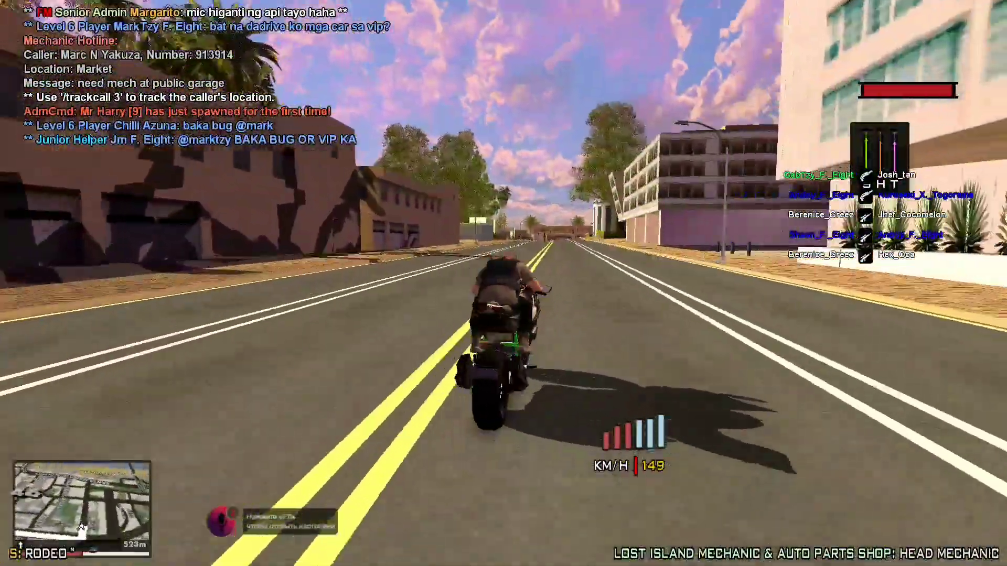
key(e)
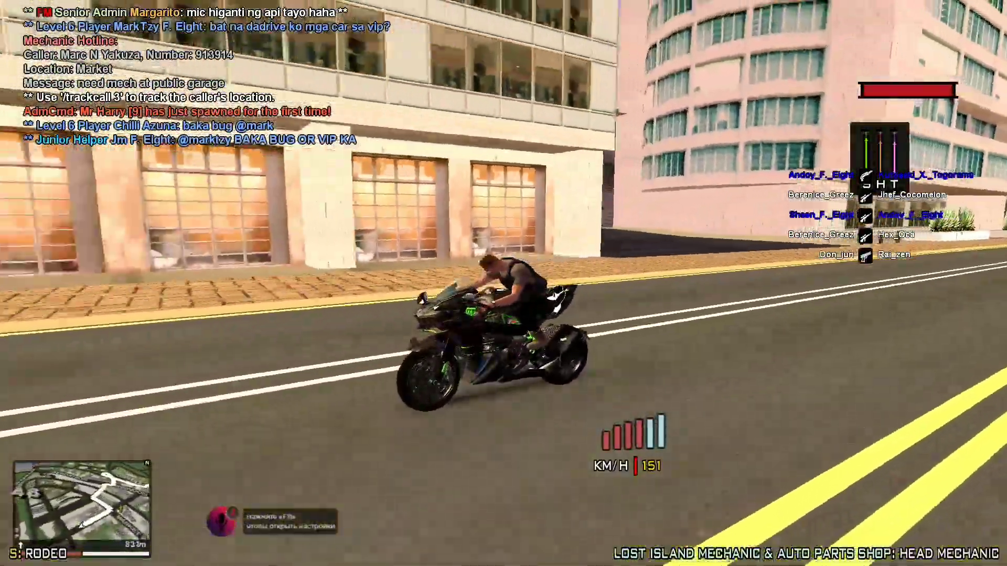
key(q)
key(w)
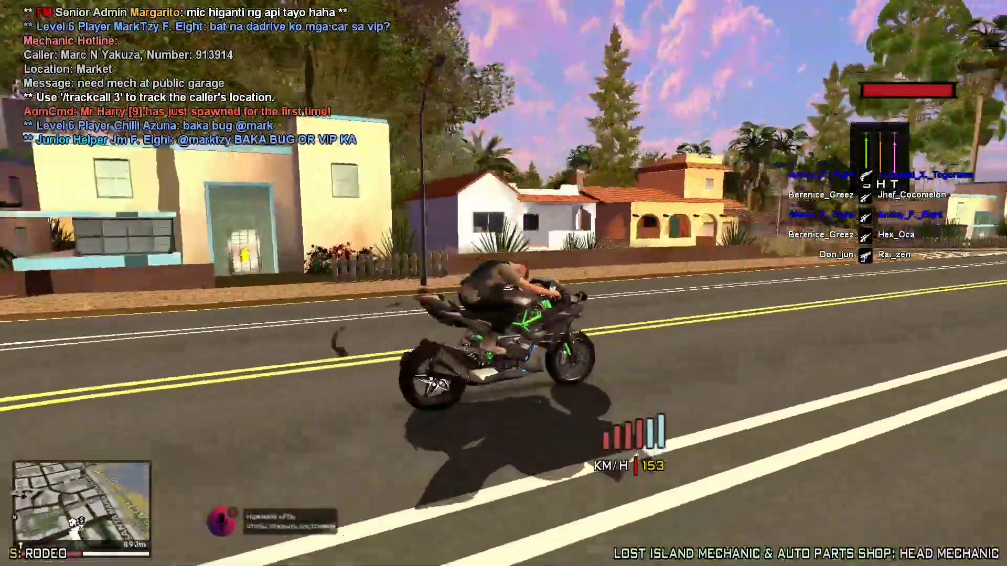
key(a)
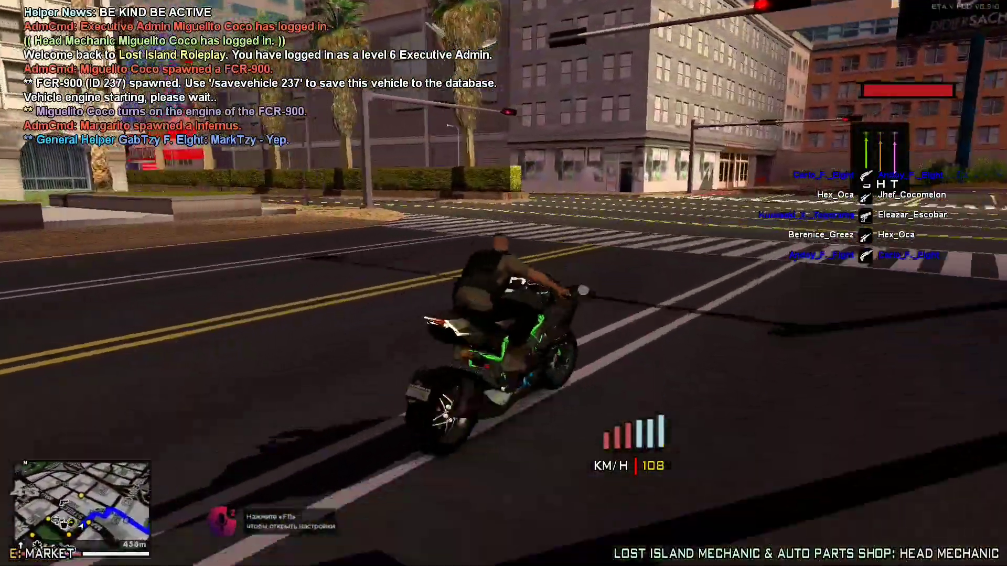
key(a)
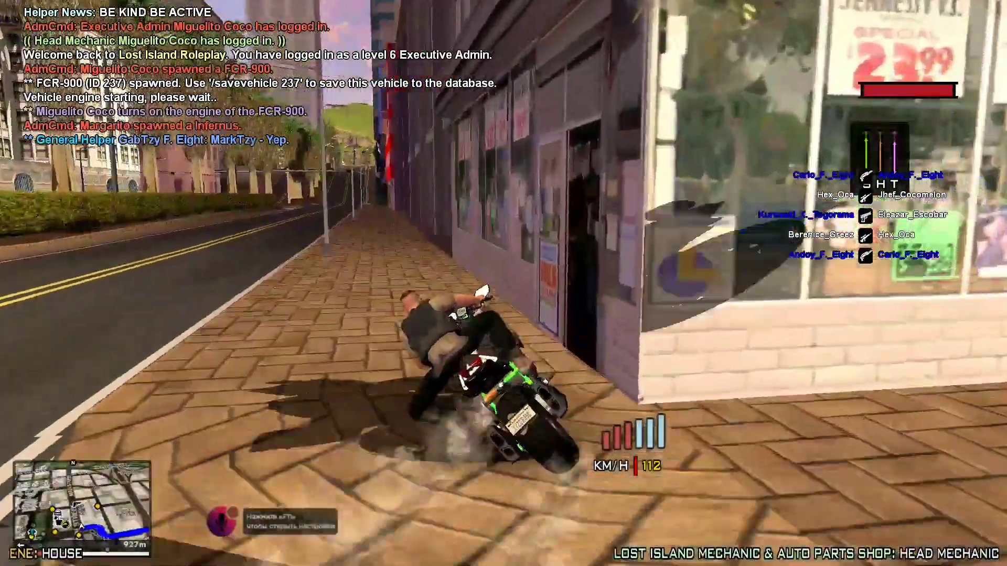
key(a)
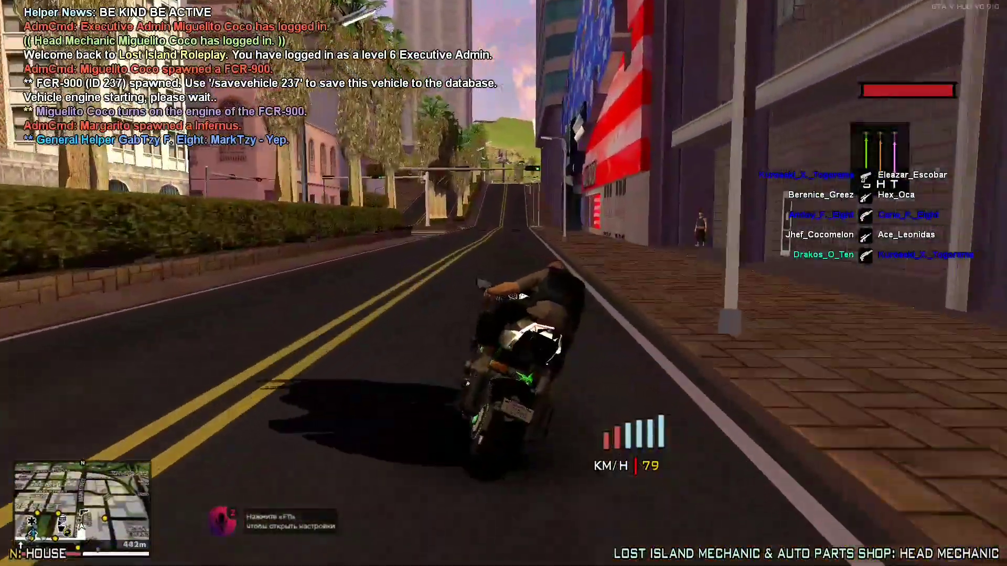